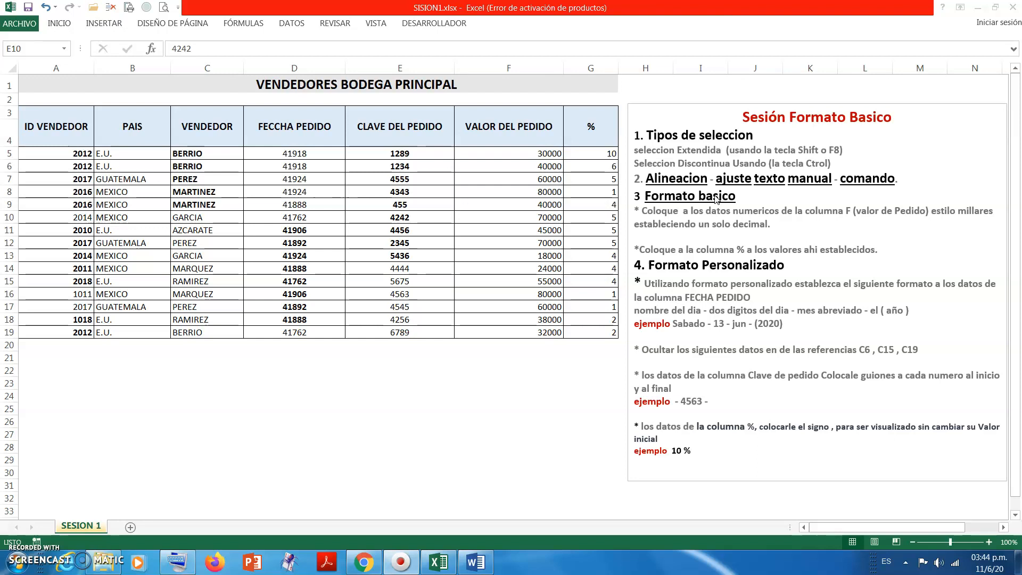
Narrow the CLAVE DEL PEDIDO column to roughly a third of its width.
click(63, 24)
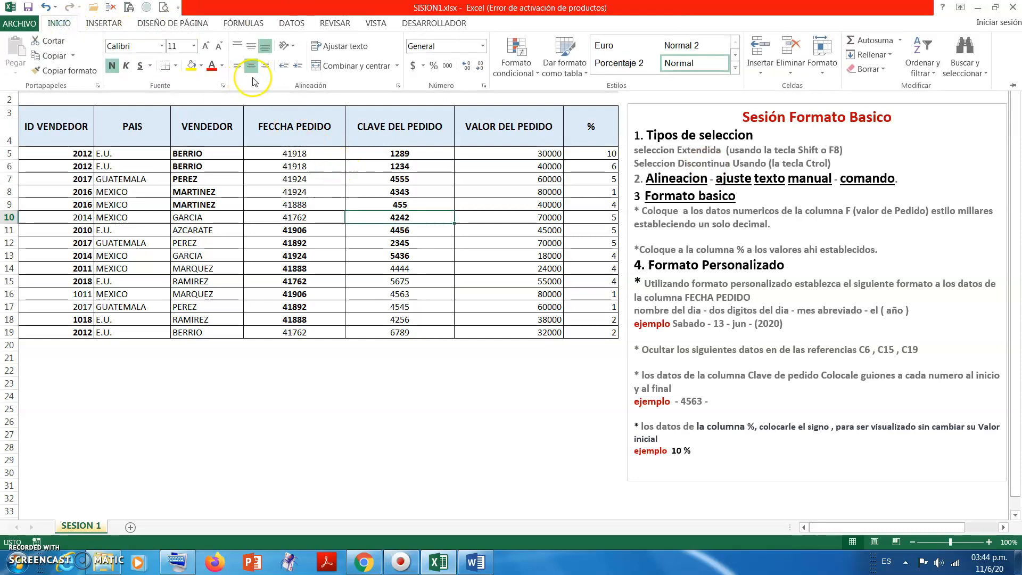
click(428, 154)
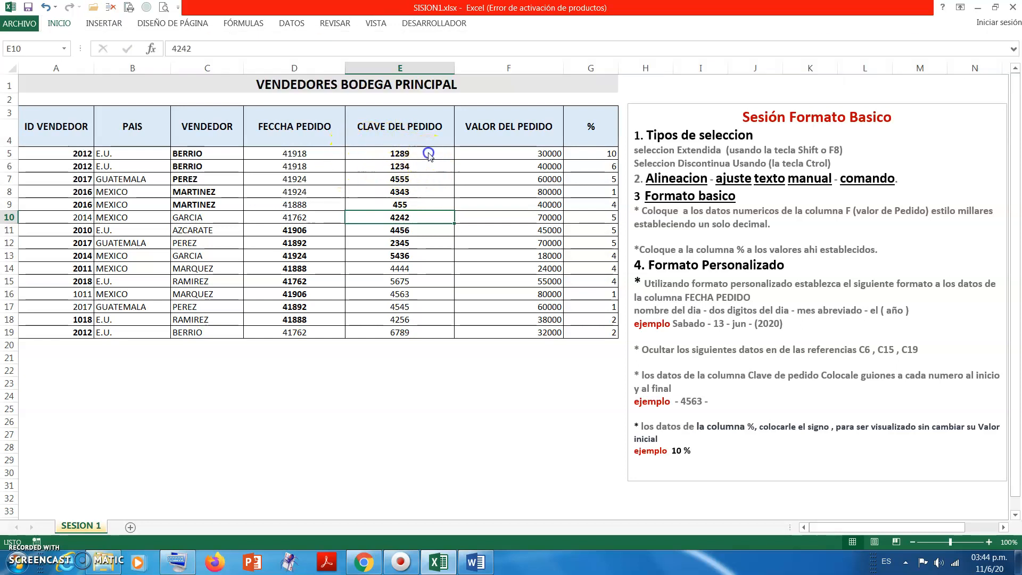
drag(454, 71, 378, 69)
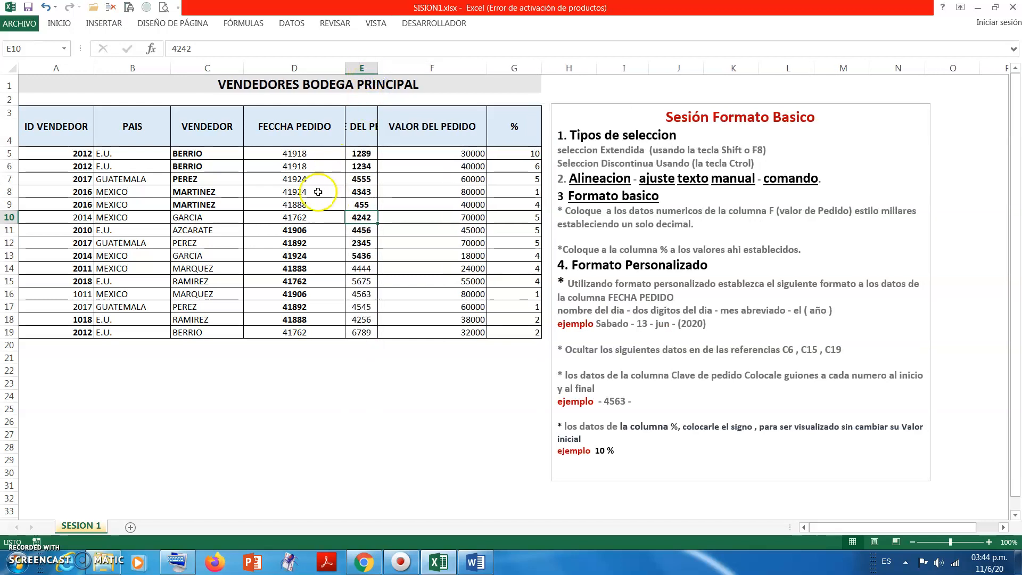
Keep the Home commands permanently displayed and try right and left alignment on cell E5, ending with it centred.
double_click(62, 25)
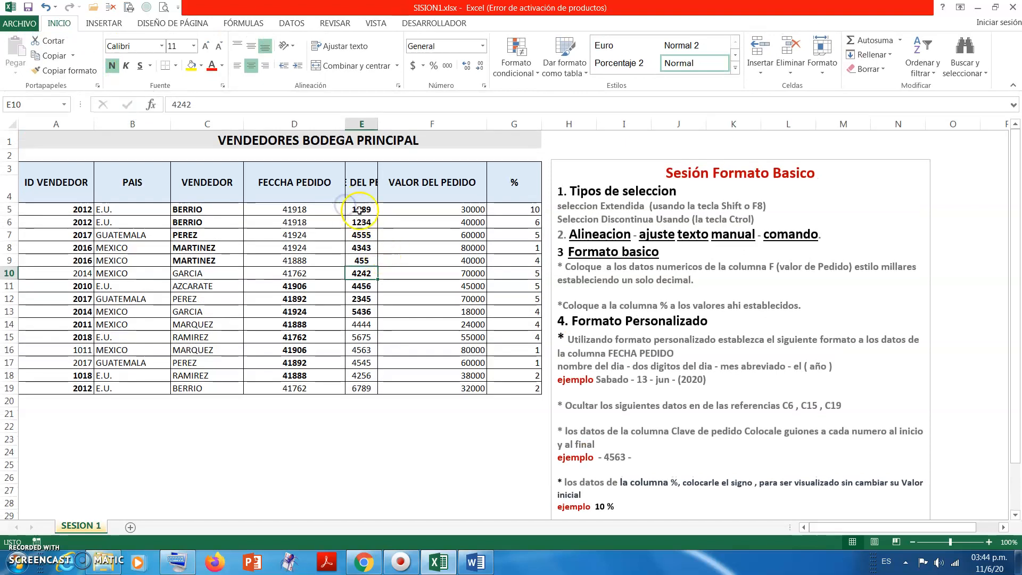
click(359, 209)
click(238, 65)
click(265, 65)
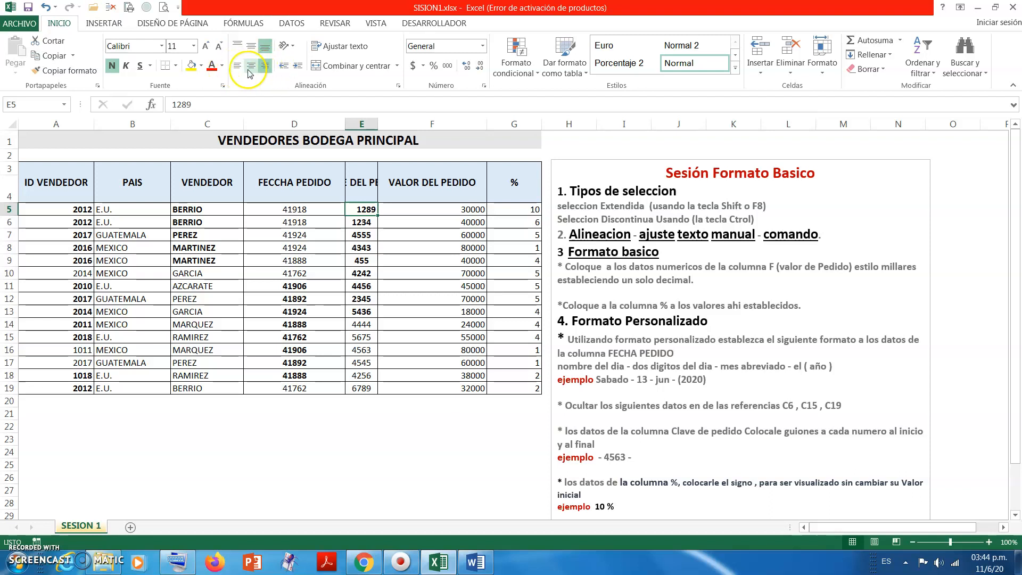
click(237, 66)
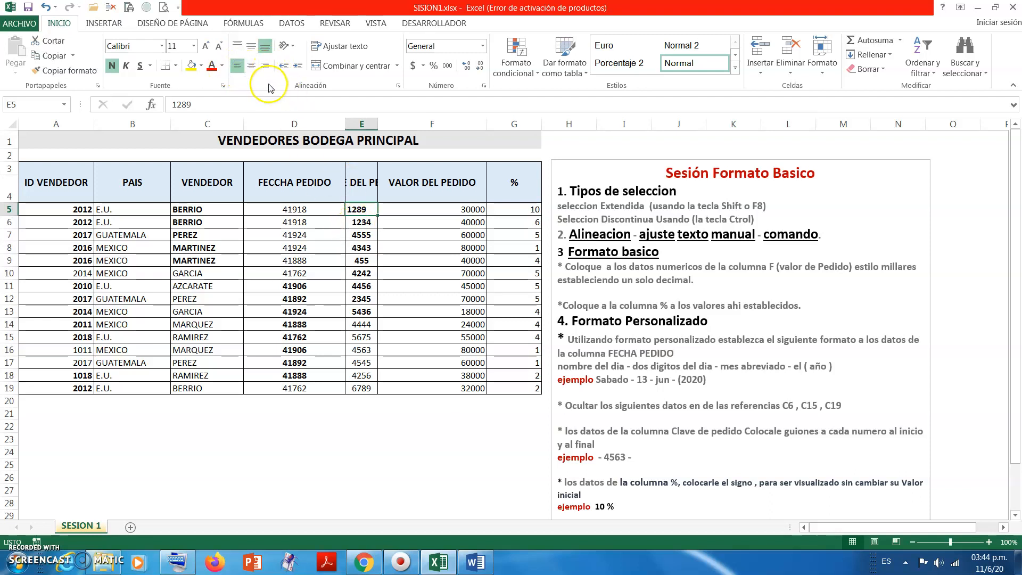
click(251, 66)
Widen column E enough to fit its heading and increase the height of row 5 to more than double.
drag(377, 128, 436, 129)
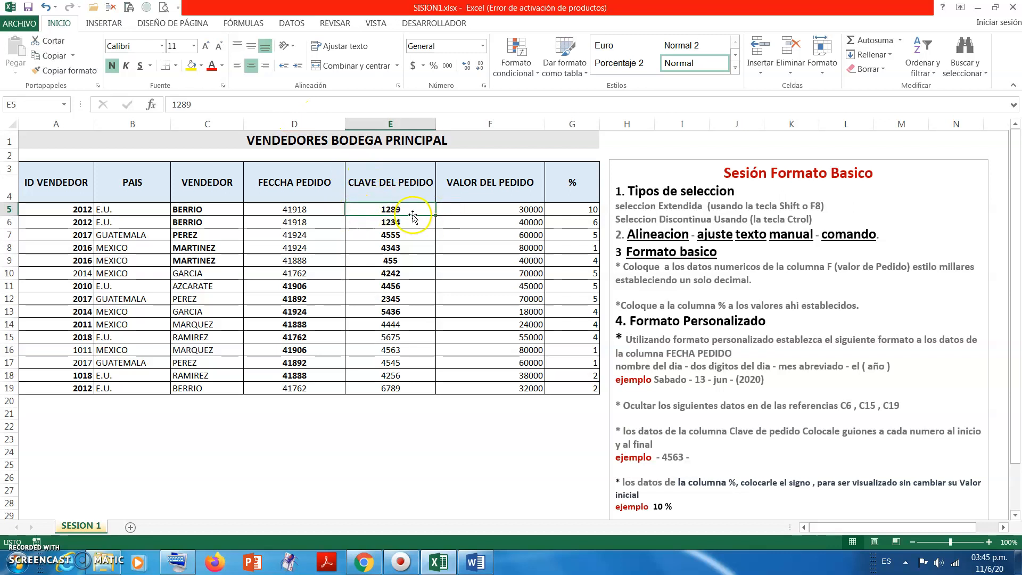
drag(16, 216, 16, 232)
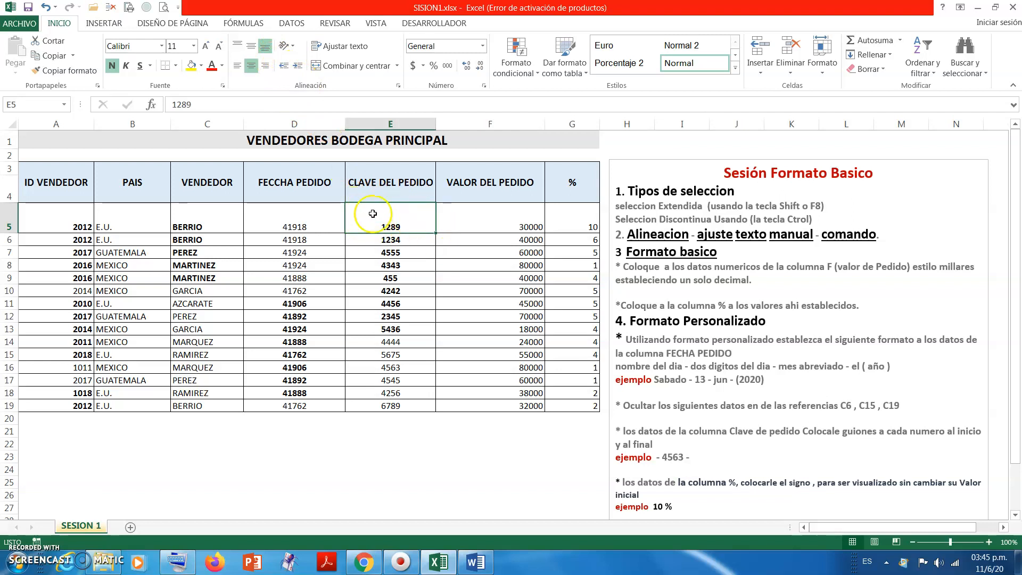
mouse_move(10, 233)
mouse_down()
mouse_move(16, 211)
mouse_move(15, 235)
mouse_up()
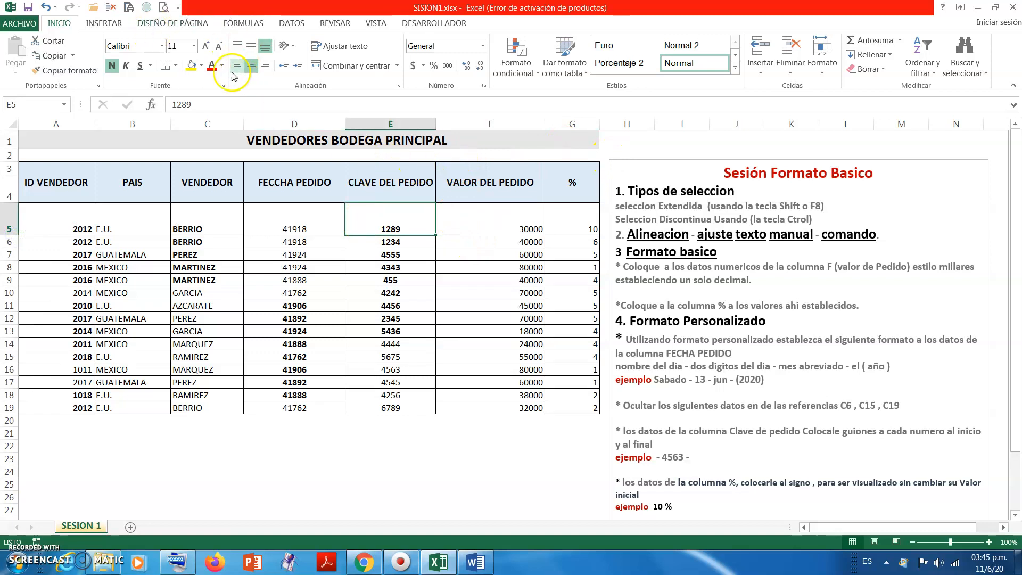
Try the vertical alignments on cell E5 within the taller row, ending with middle alignment.
click(251, 50)
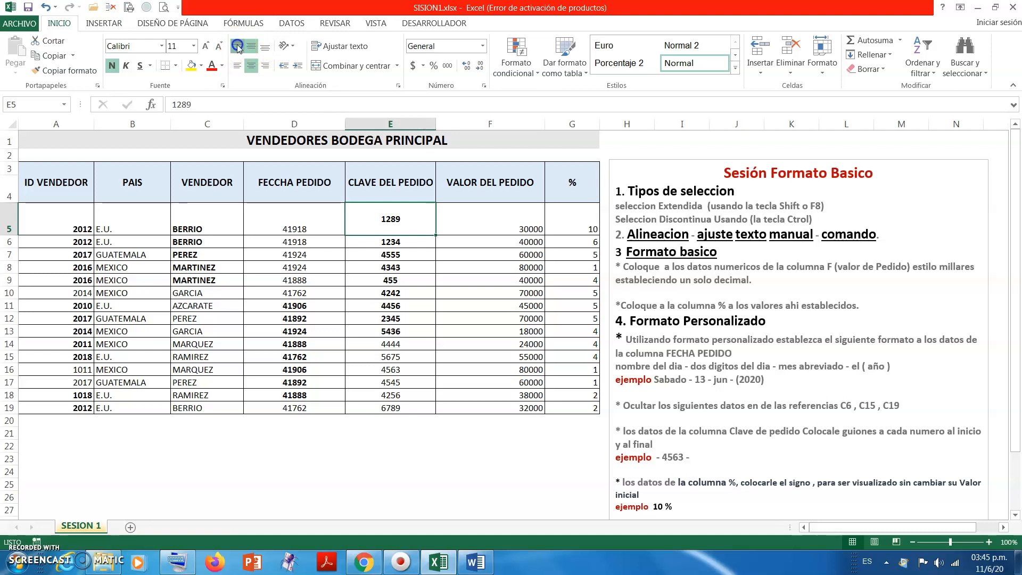
click(265, 48)
click(253, 48)
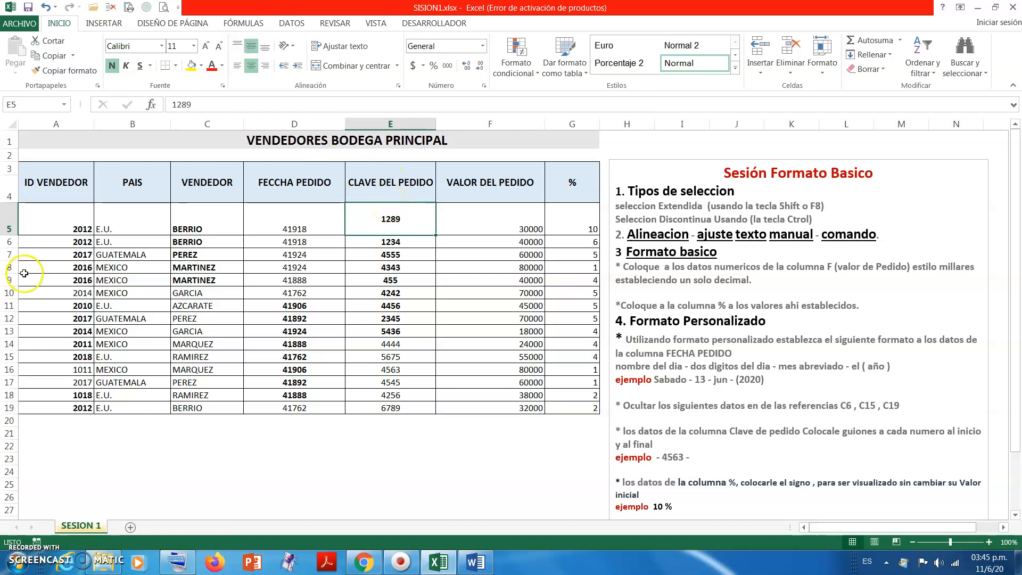
Reduce row 5 to about the height of the other data rows and keep cell E5 vertically middle-aligned.
drag(10, 235, 10, 214)
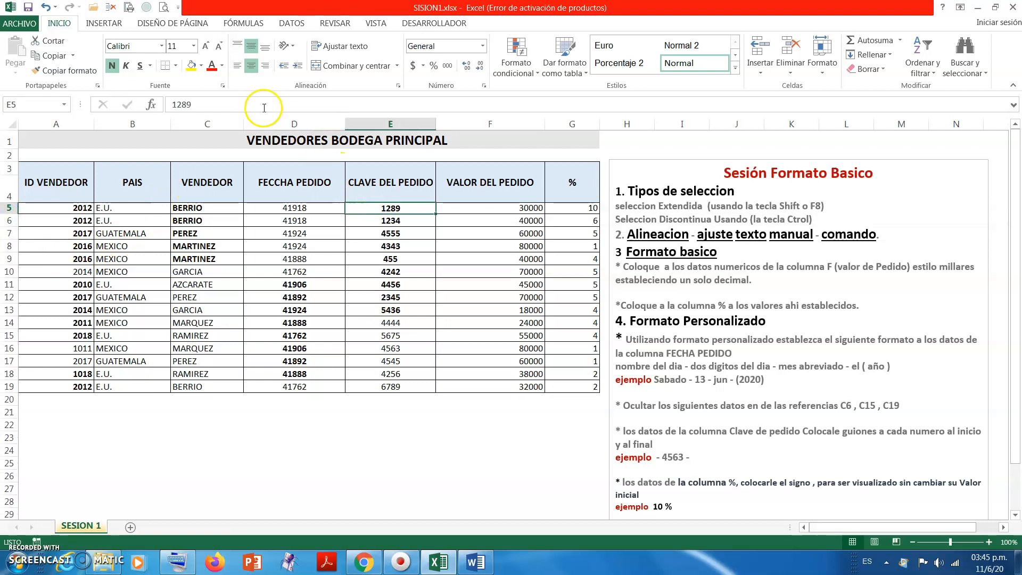
click(258, 48)
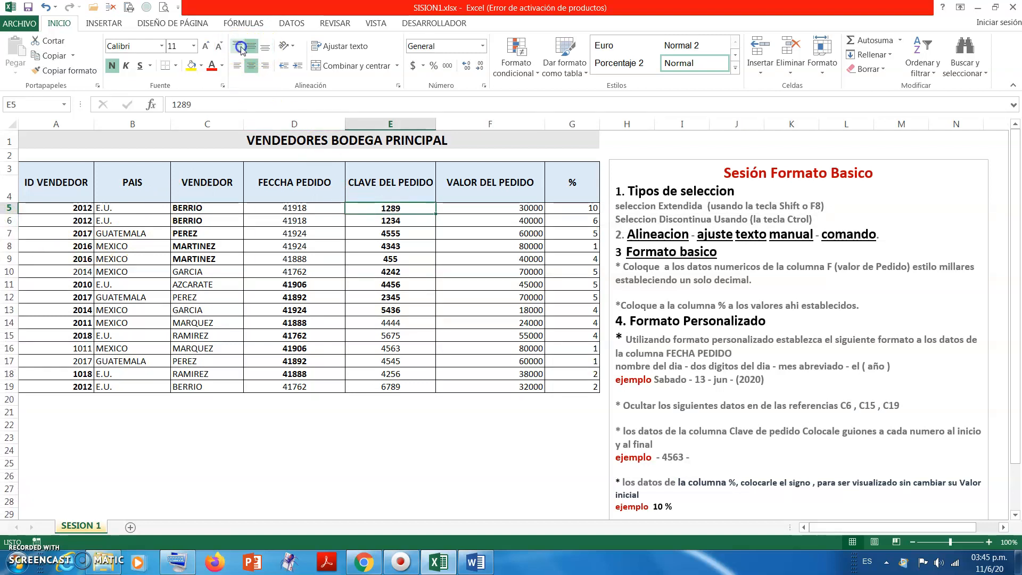
click(249, 48)
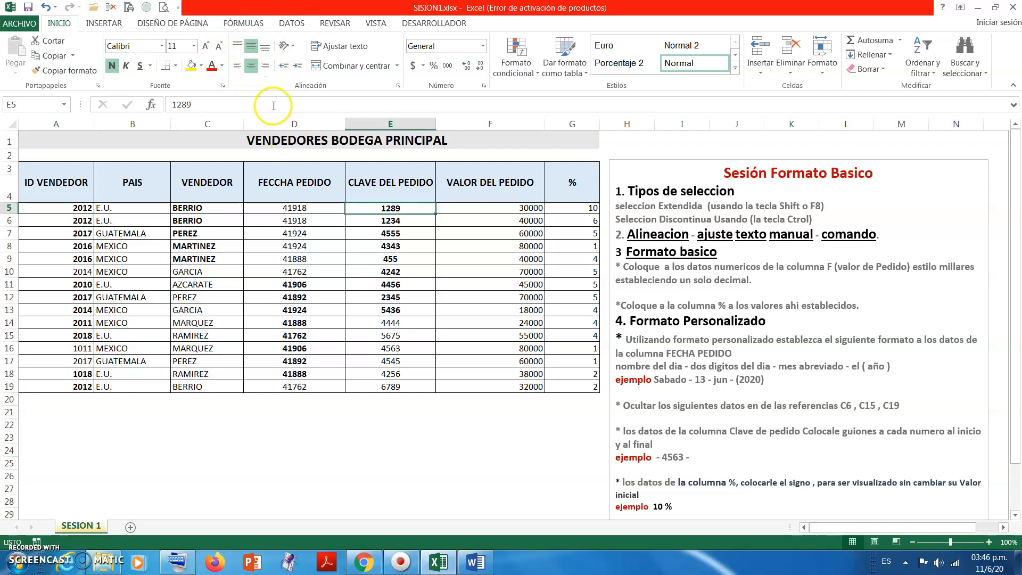
Turn the horizontal centring of cell E6 off and back on to demonstrate the alignment change.
click(414, 270)
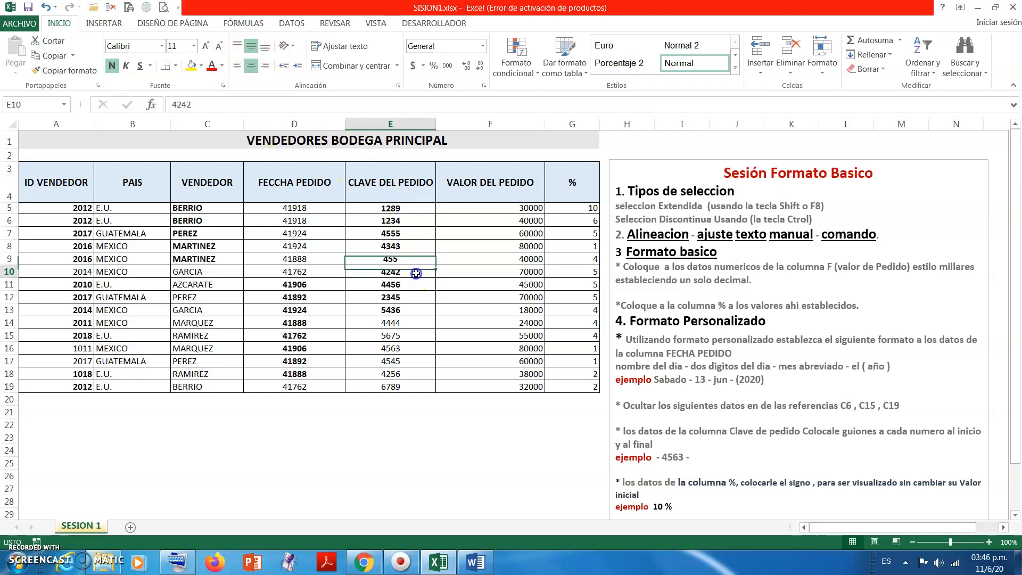
click(474, 243)
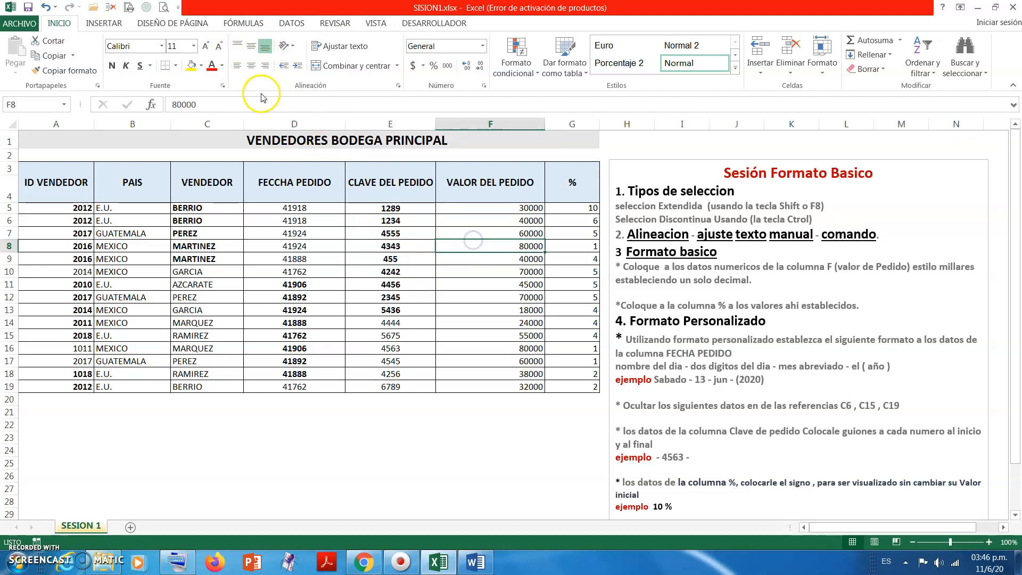
click(397, 221)
click(252, 67)
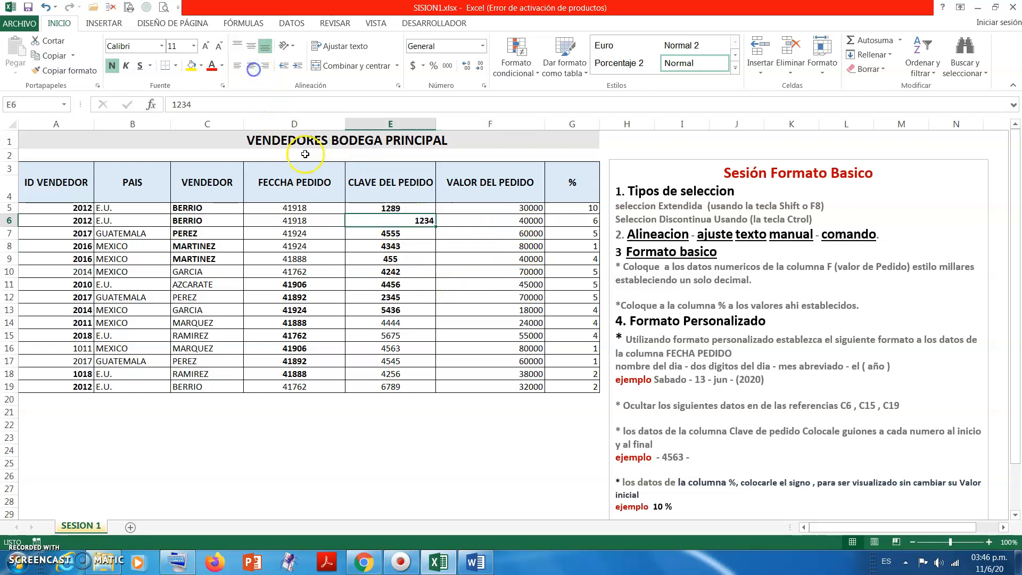
click(413, 245)
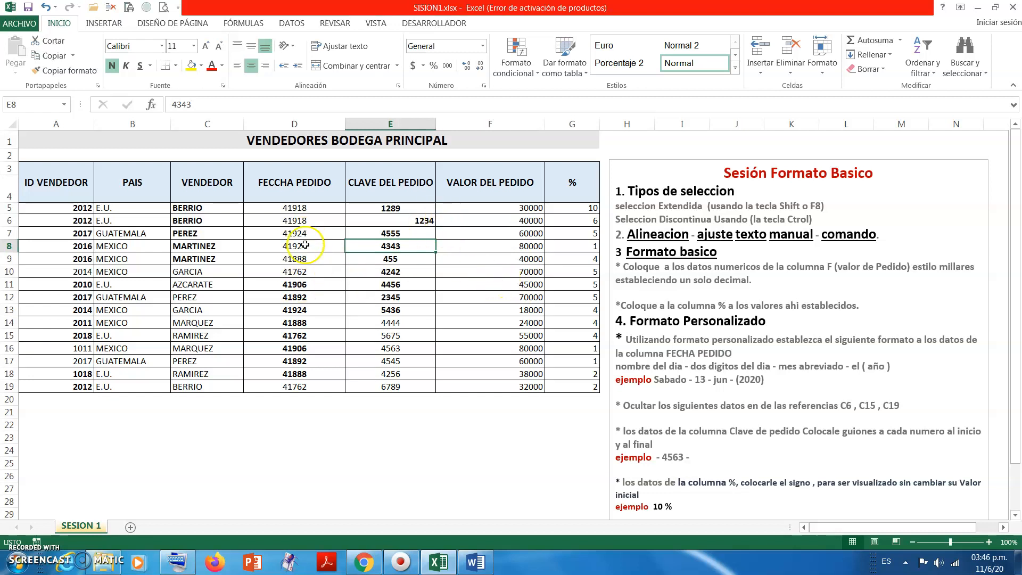
click(396, 220)
click(254, 66)
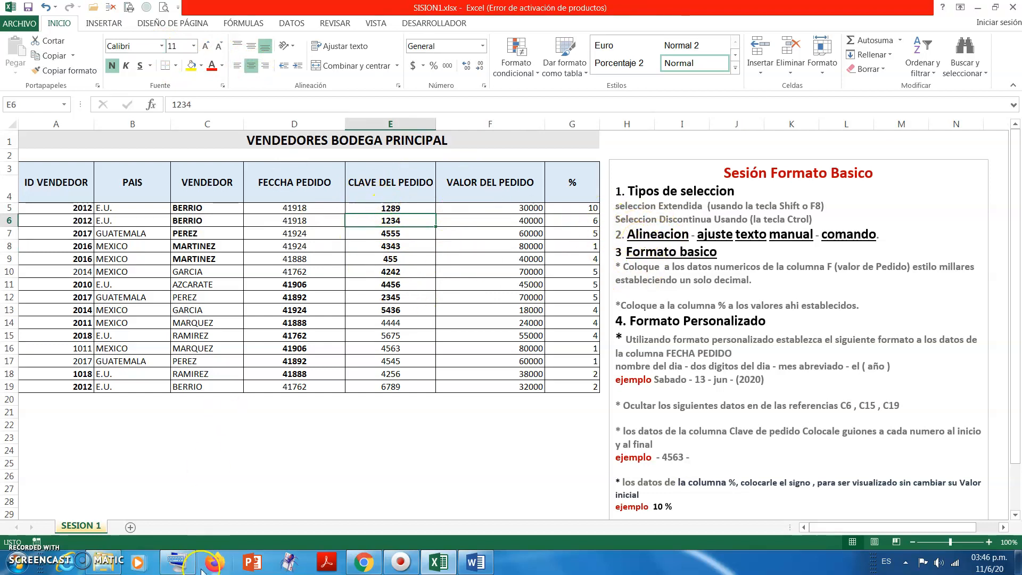
Bring up the on-screen keyboard, select the FECCHA PEDIDO values in D5:D19 and move the keyboard clear of them.
click(192, 553)
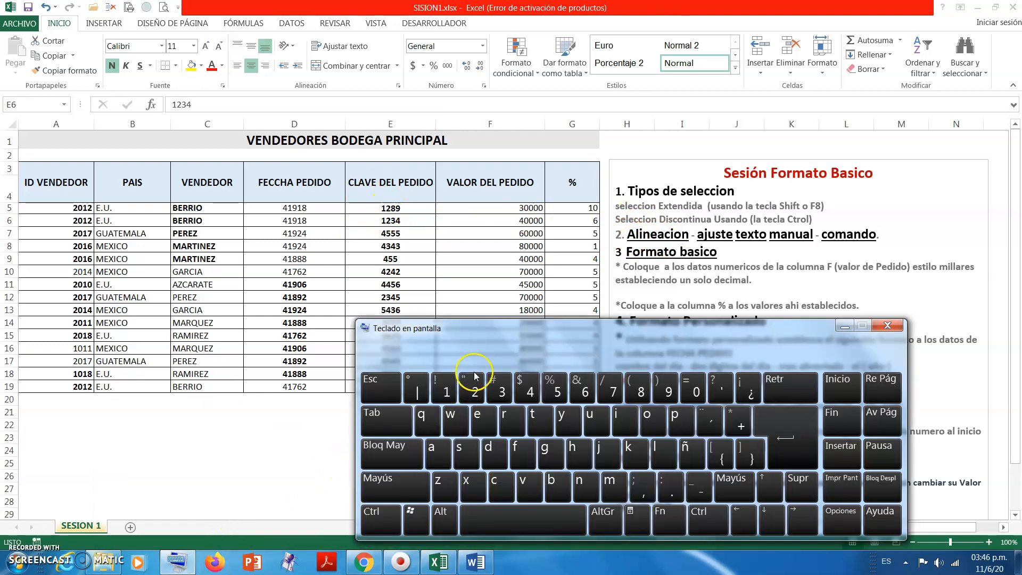
click(281, 209)
click(280, 208)
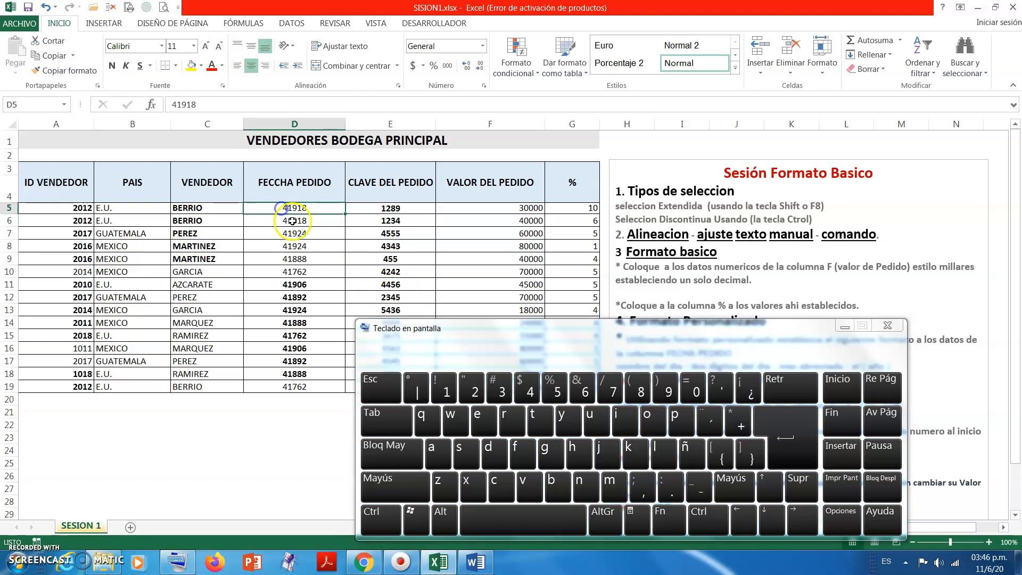
drag(294, 207, 296, 384)
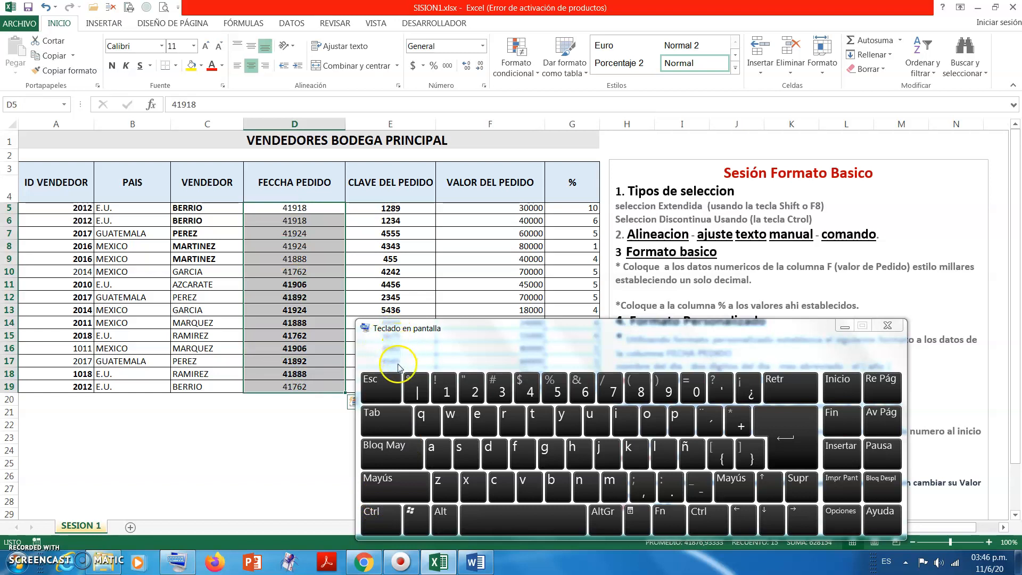
drag(524, 322, 552, 283)
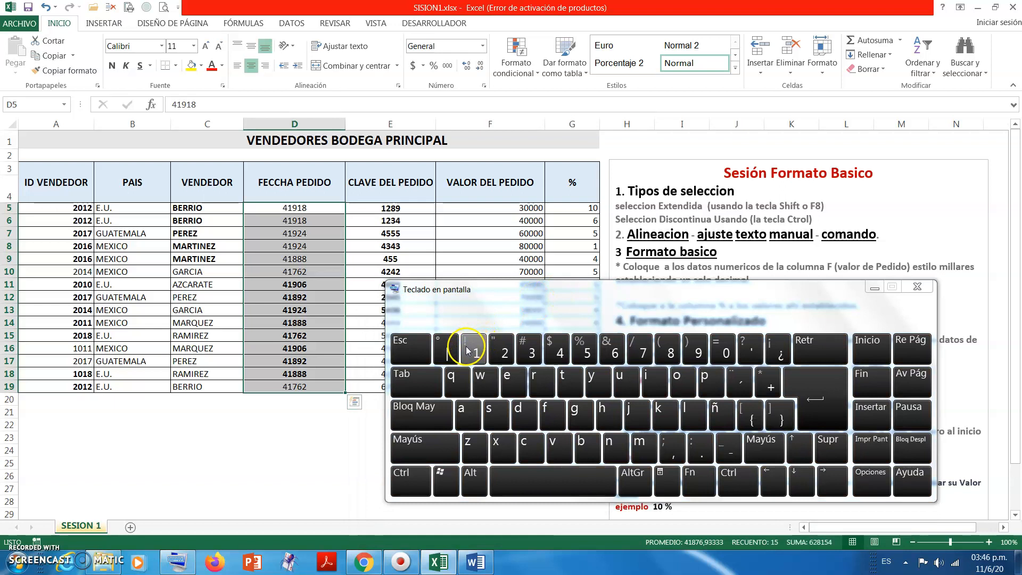
key(ctrl)
click(468, 351)
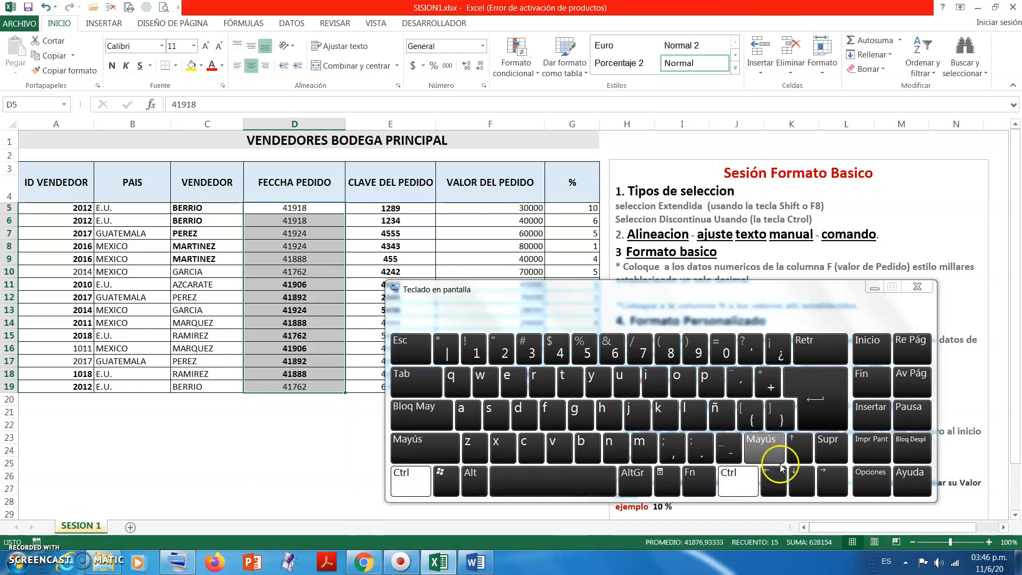
key(ctrl+q)
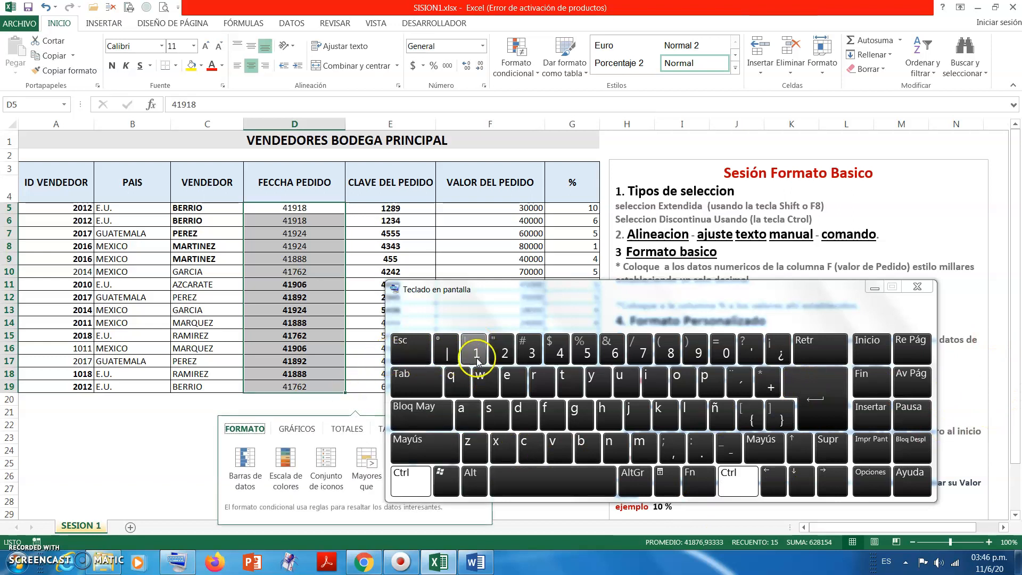
click(480, 361)
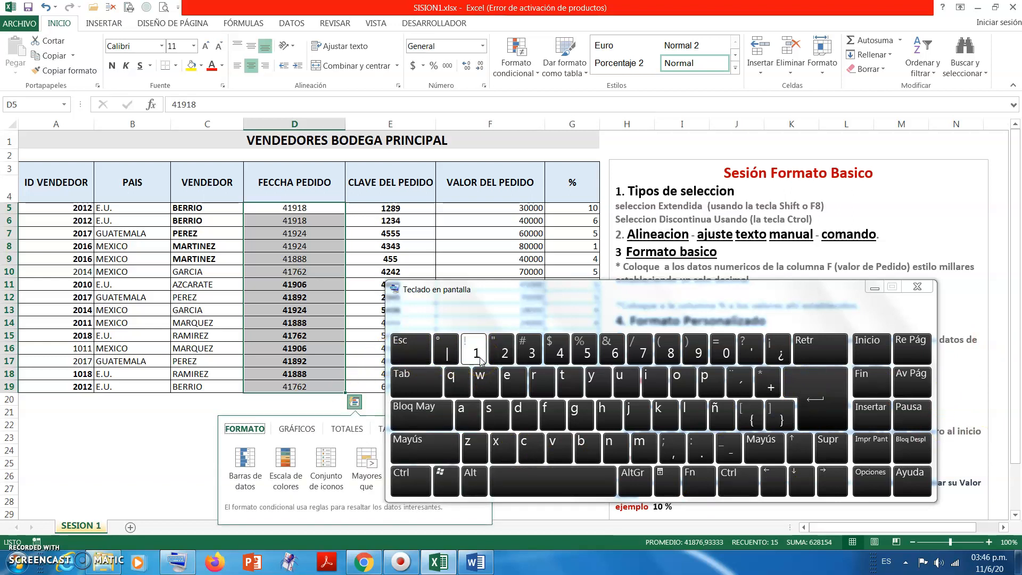
click(423, 348)
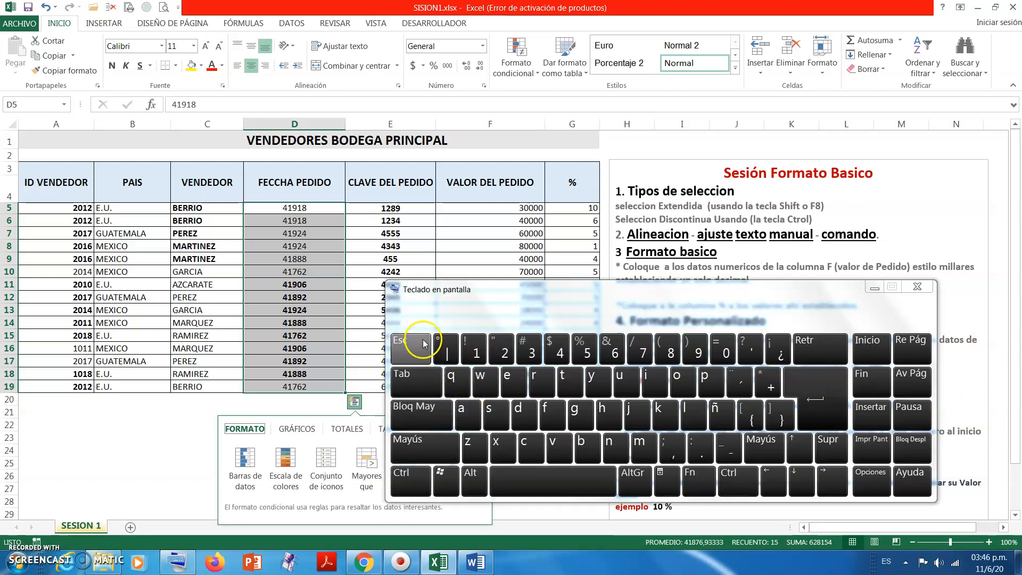
click(430, 307)
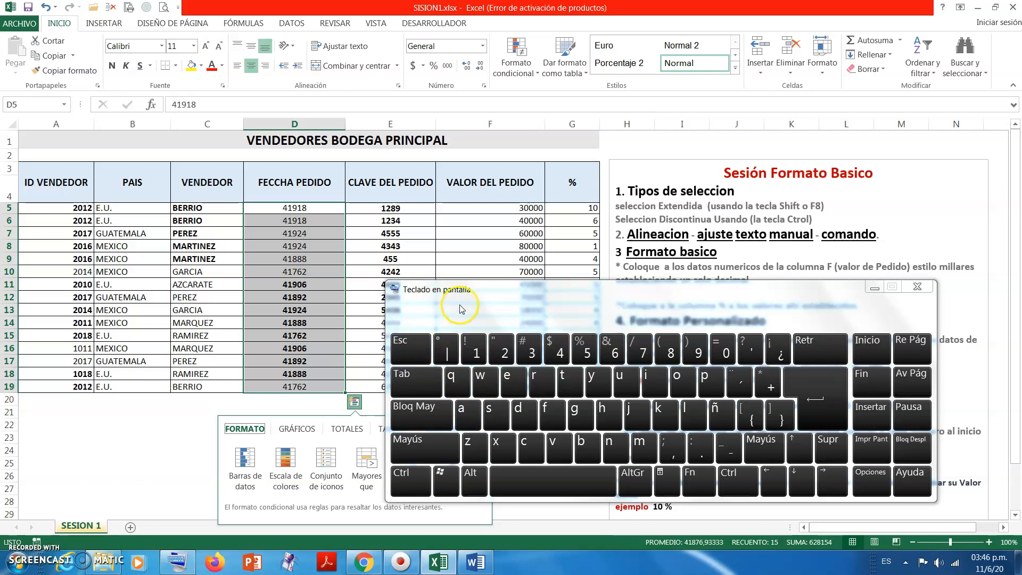
Reselect the FECCHA PEDIDO values in D5:D19 and open the cell format dialog for them.
click(318, 229)
key(ctrl)
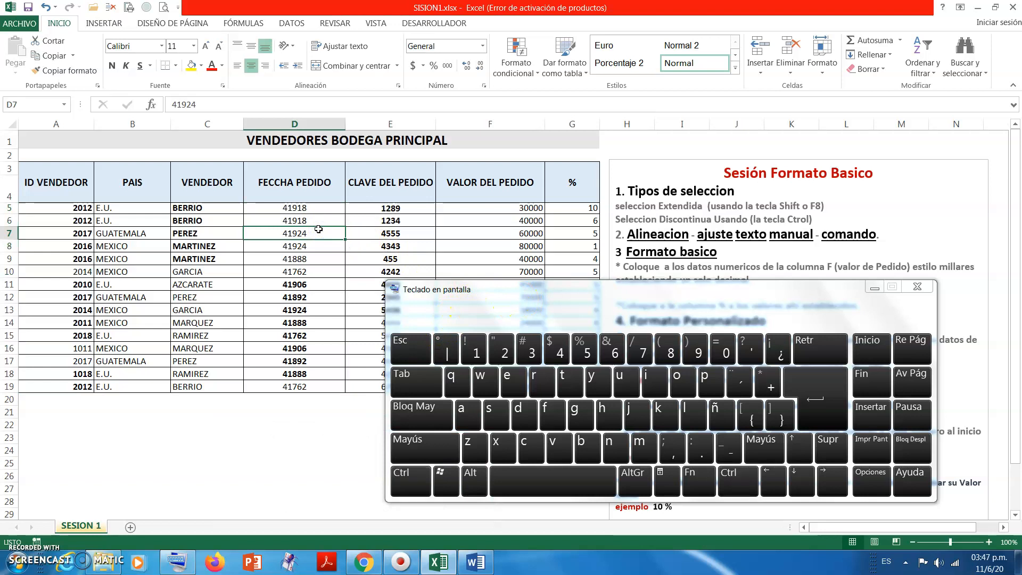
drag(318, 208, 311, 388)
key(ctrl)
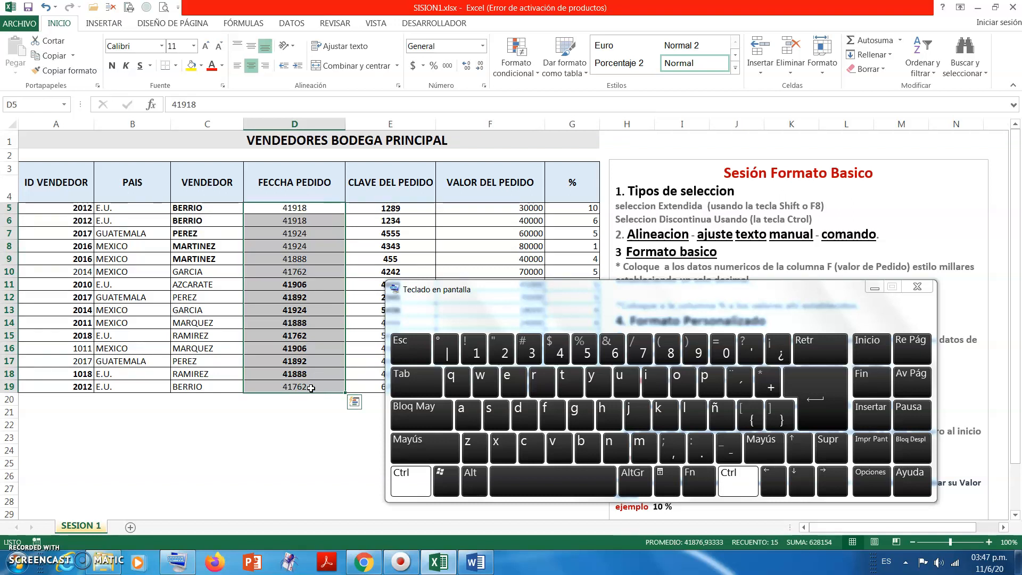
click(361, 402)
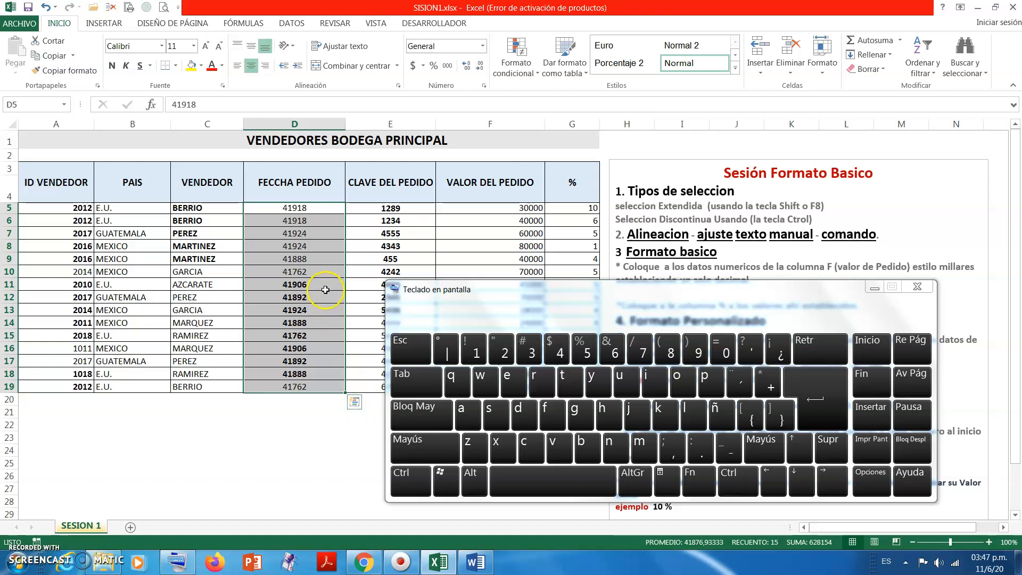
key(ctrl+1)
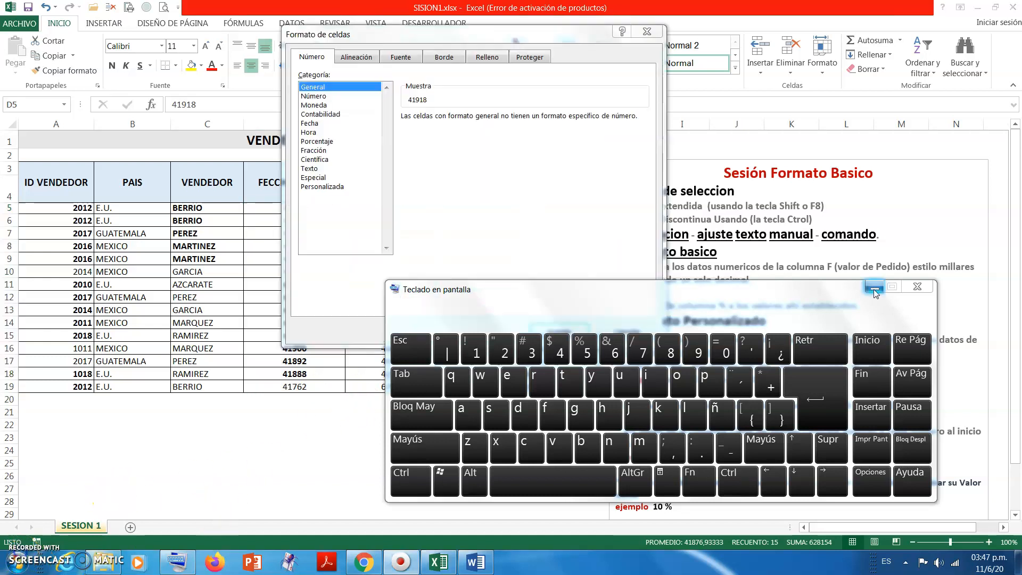
Minimize the on-screen keyboard and show the cell format dialog's alignment settings beside the selected dates.
click(873, 289)
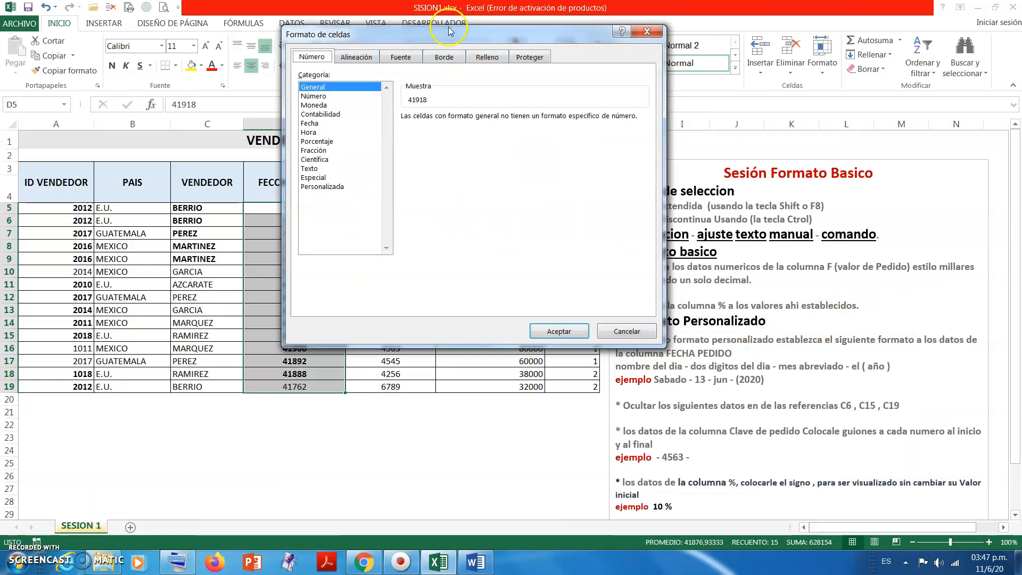
drag(462, 33, 633, 140)
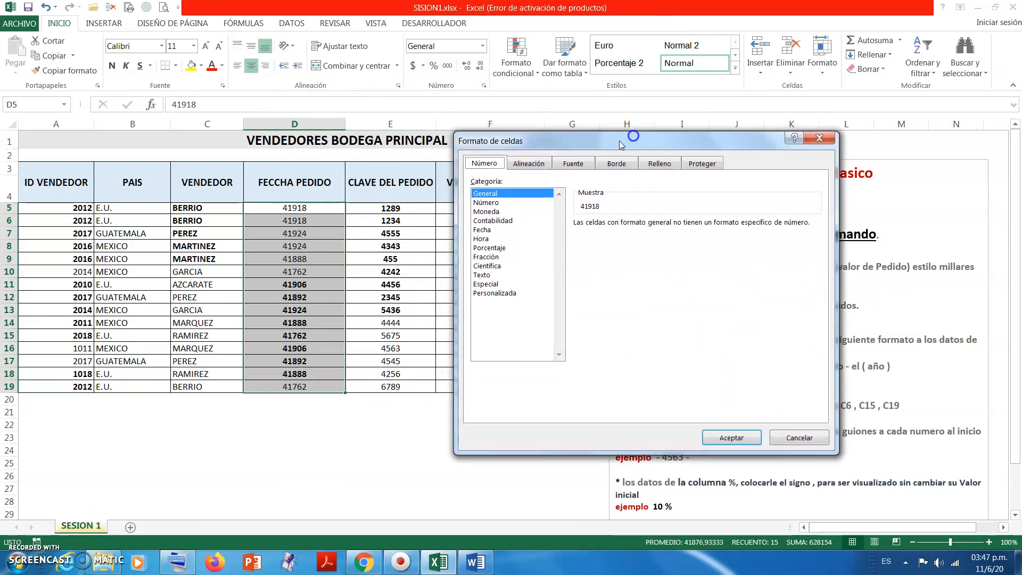
click(529, 165)
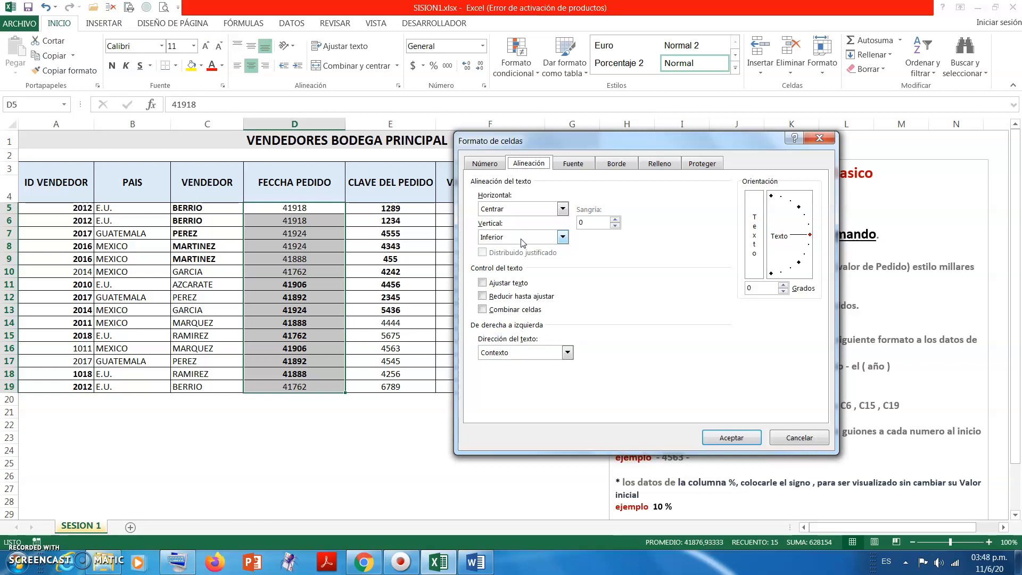
Cancel the cell format dialog and add a new blank worksheet to the workbook.
click(783, 441)
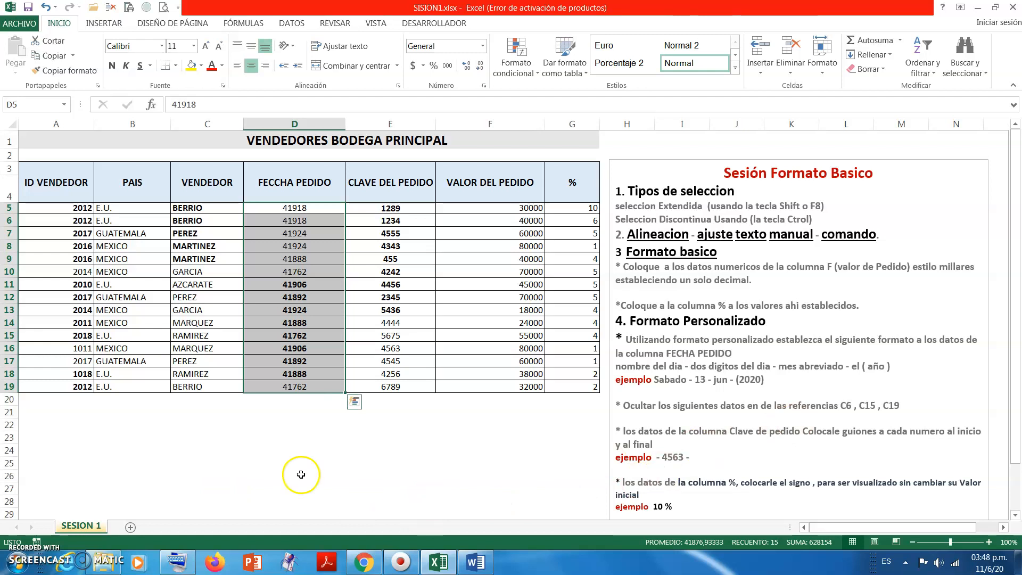
click(133, 527)
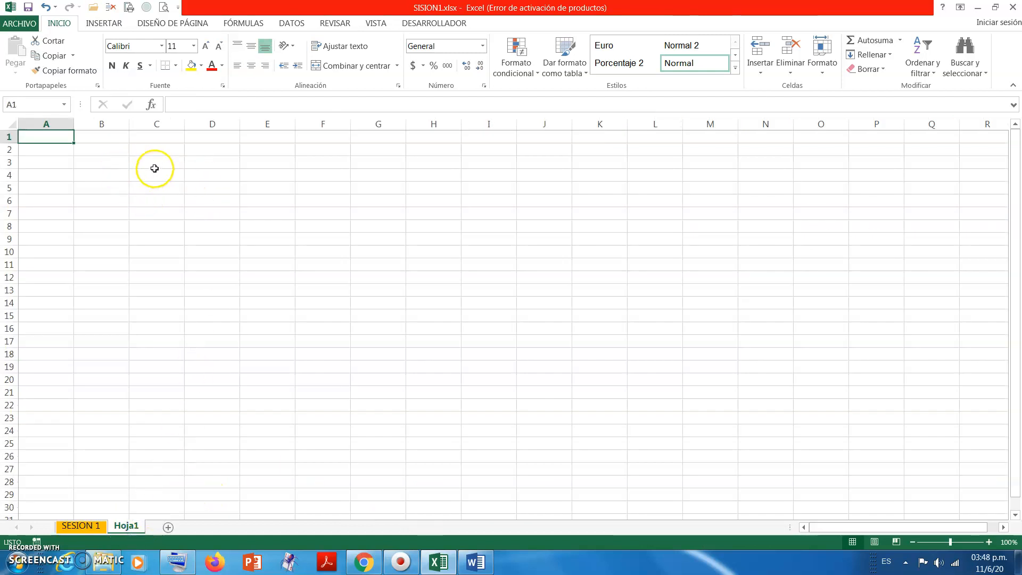
Start the entry in cell C3 of the new sheet with the text CAJA in capitals.
click(158, 162)
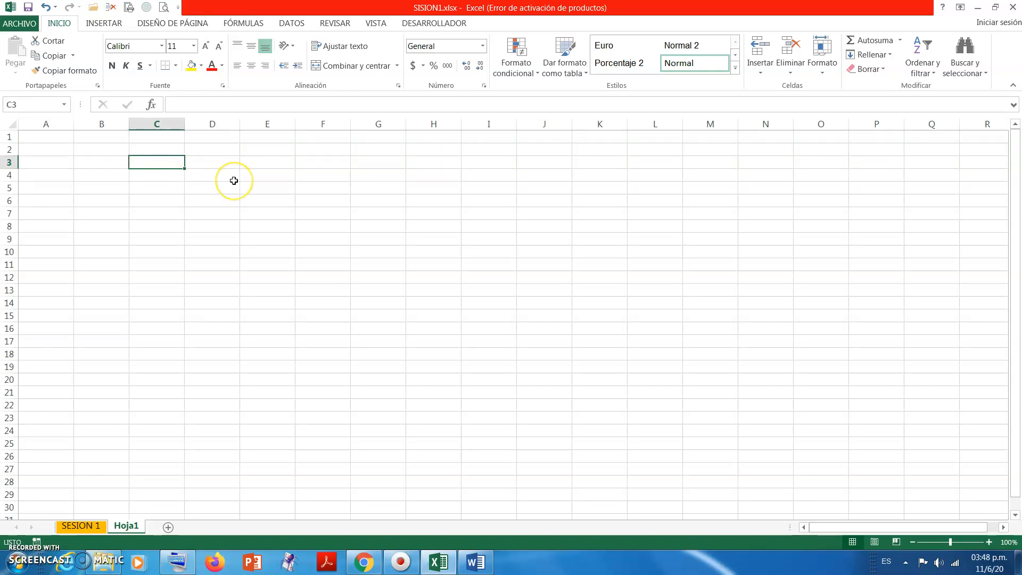
click(174, 166)
double_click(174, 165)
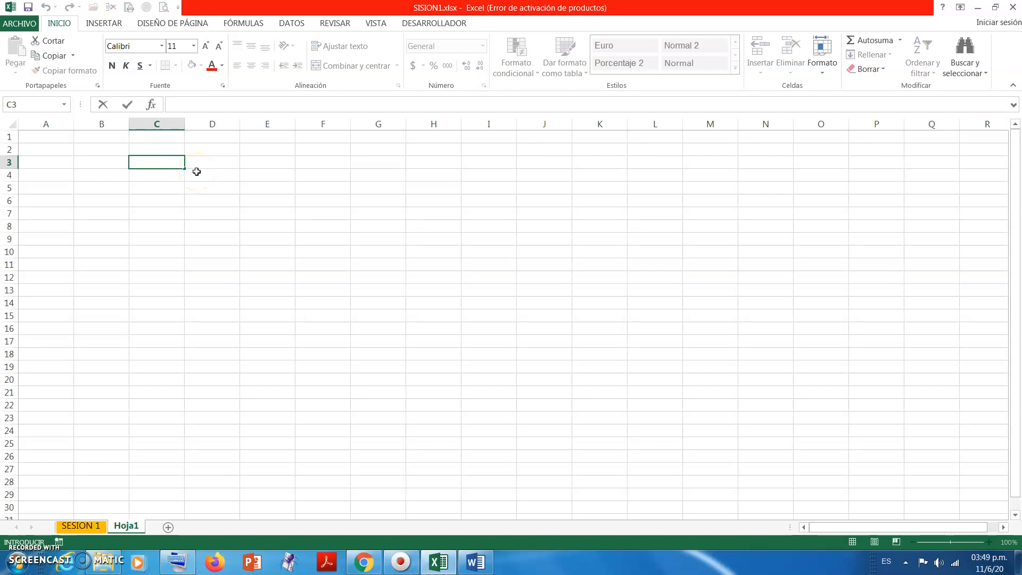
key(Caps_Lock)
text(CAJA)
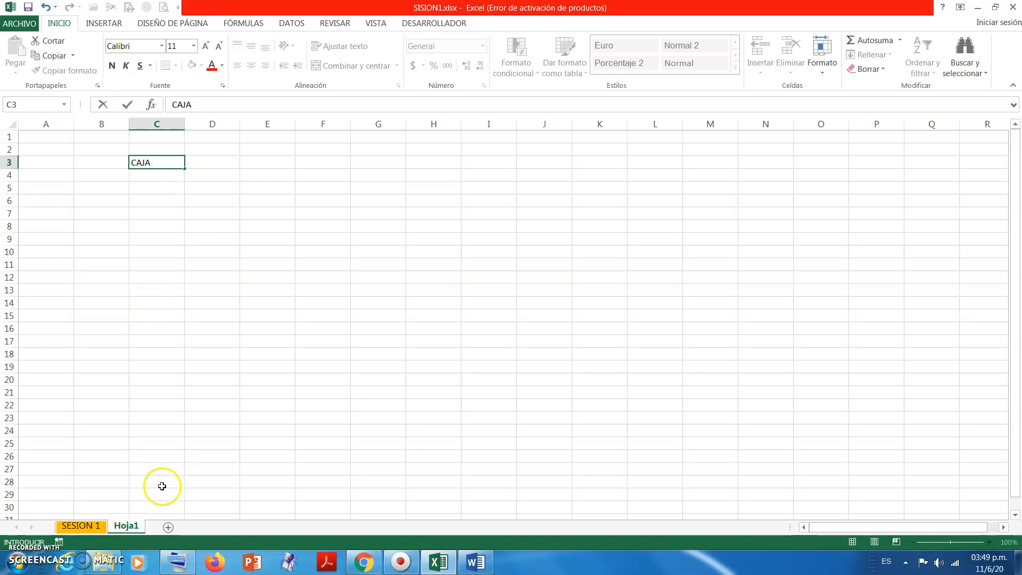
Show the on-screen keyboard and add a manual line break in C3, with COMPENSACION as the second line.
click(177, 563)
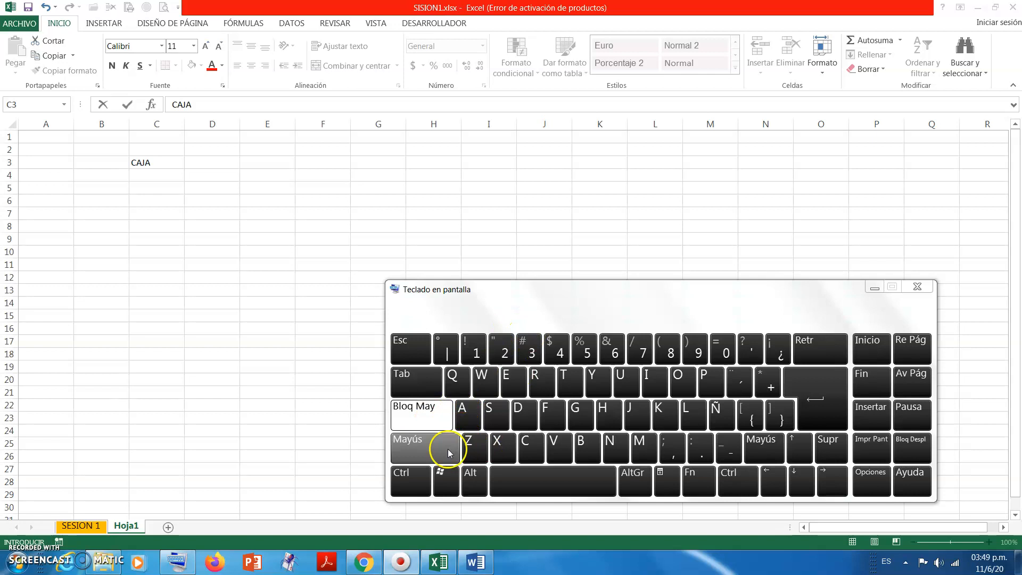
mouse_move(455, 558)
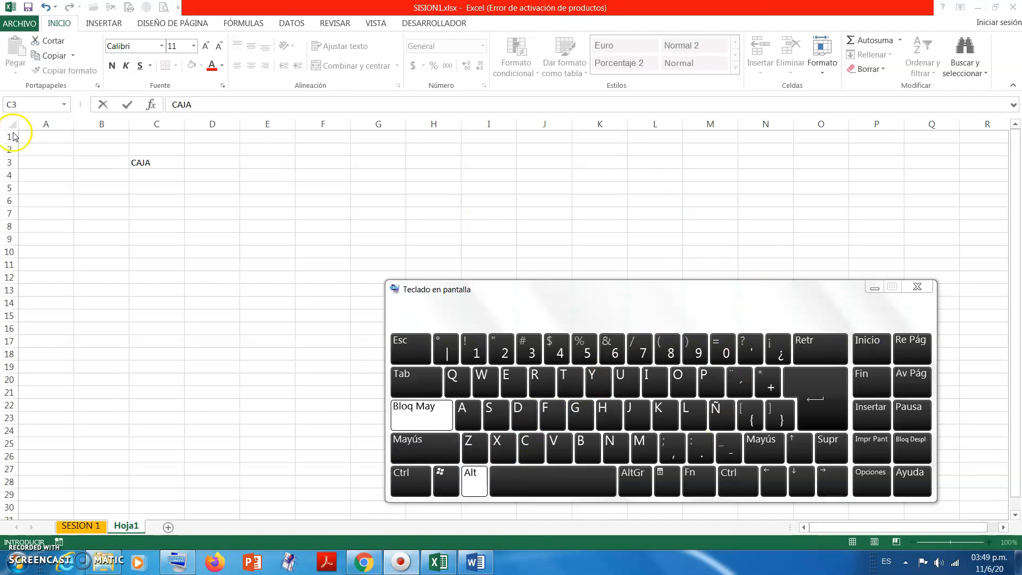
double_click(168, 162)
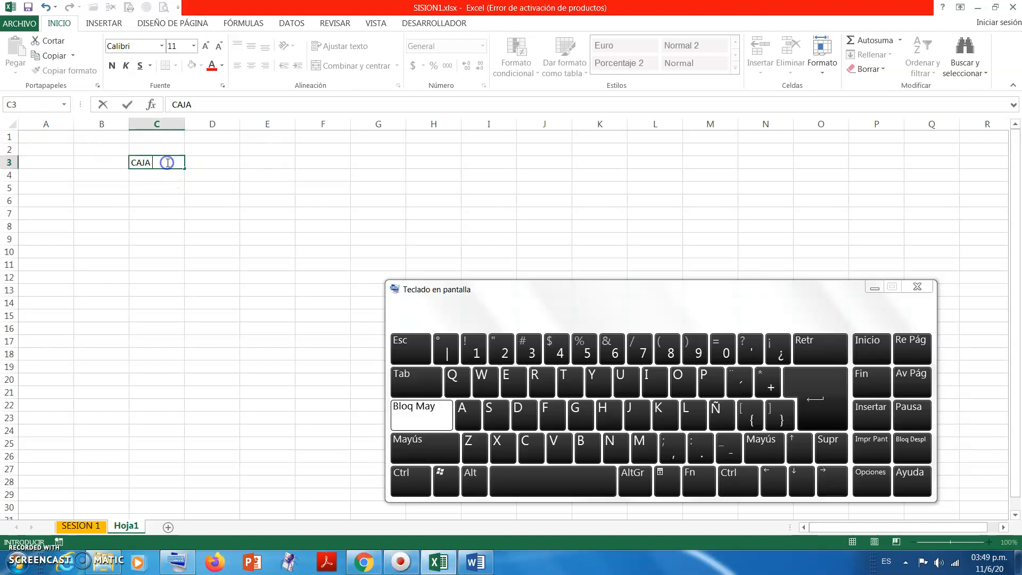
key(alt+Return)
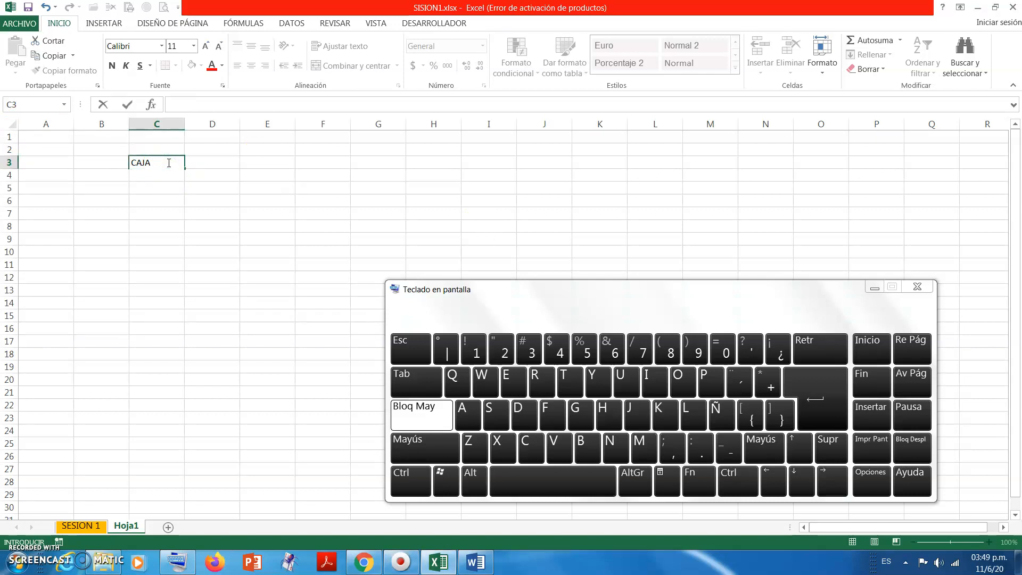
text(COMPENSACION)
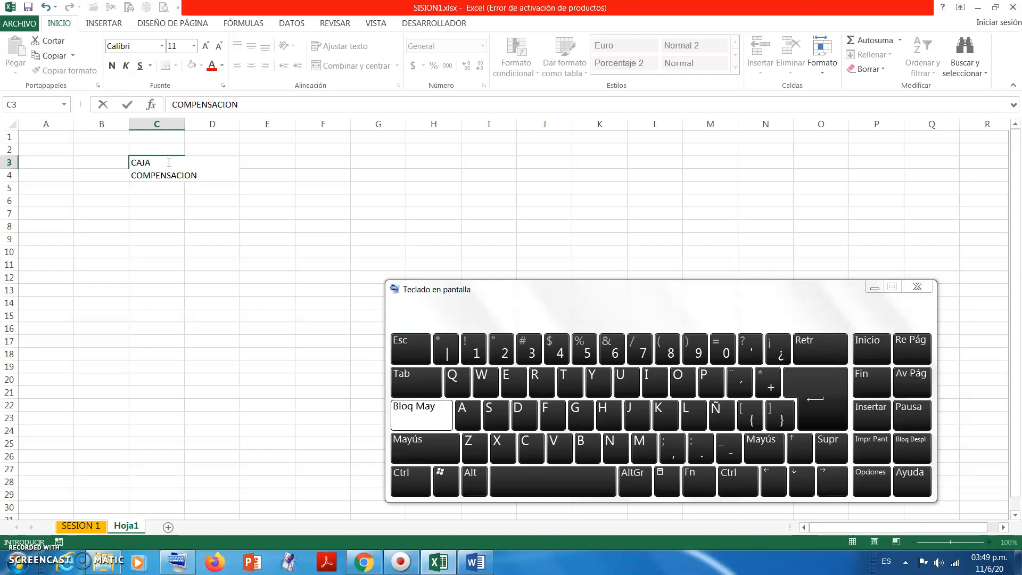
Add COMBARRANQUILLA as a third line in C3, commit the entry and widen column C until each word fits on one line.
key(alt)
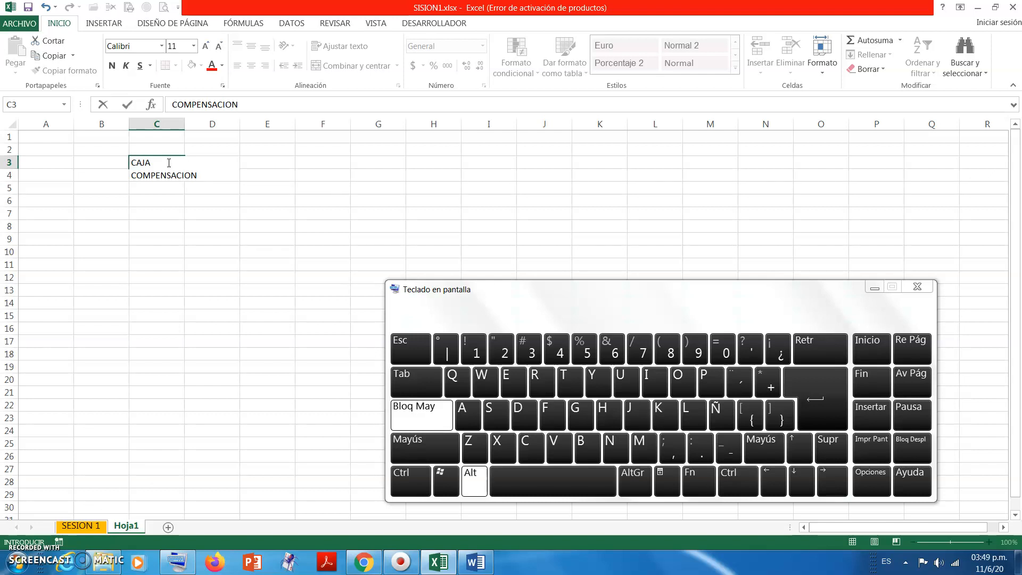
key(alt+Return)
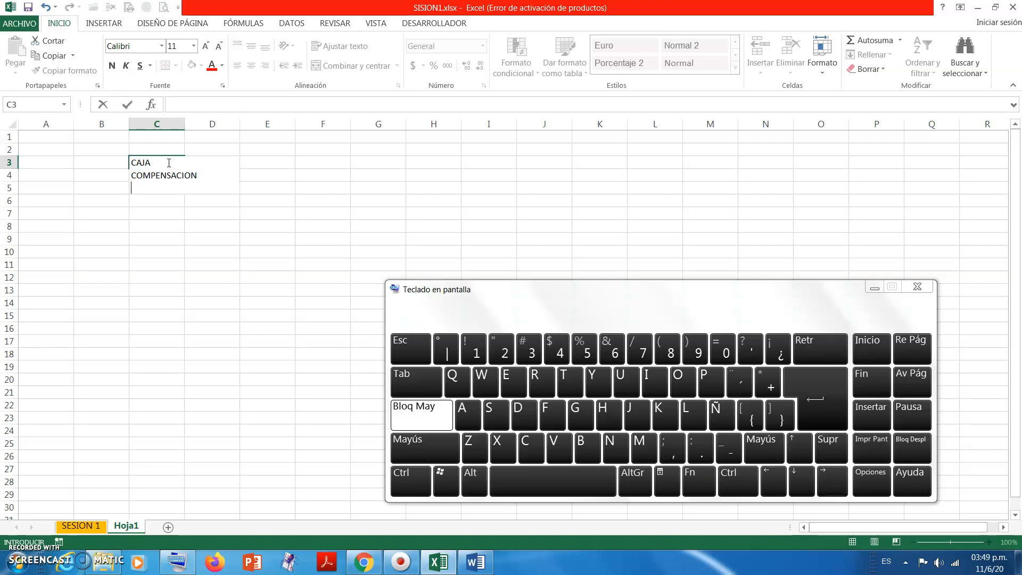
text(COMBARRANQUILLA)
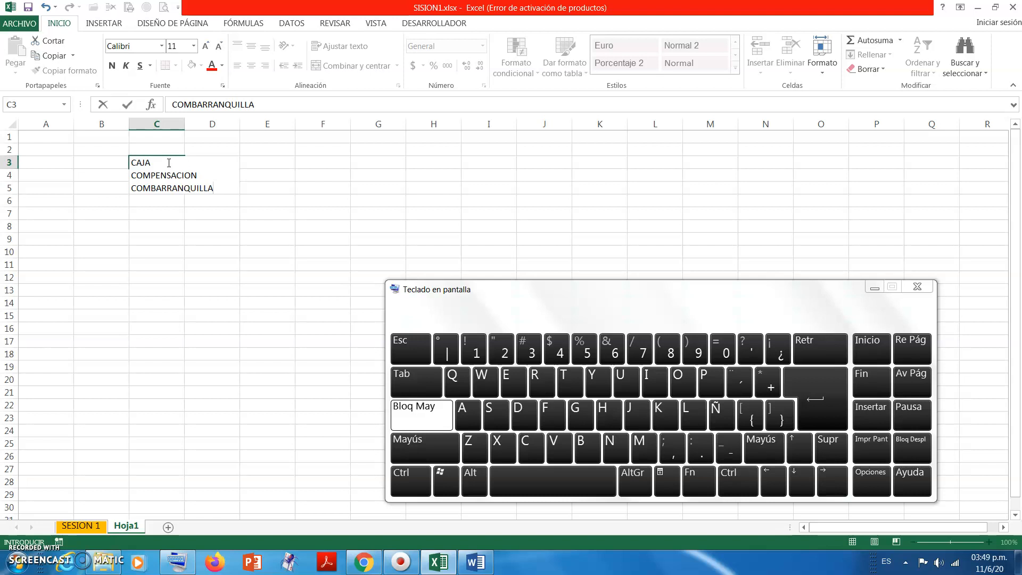
key(Return)
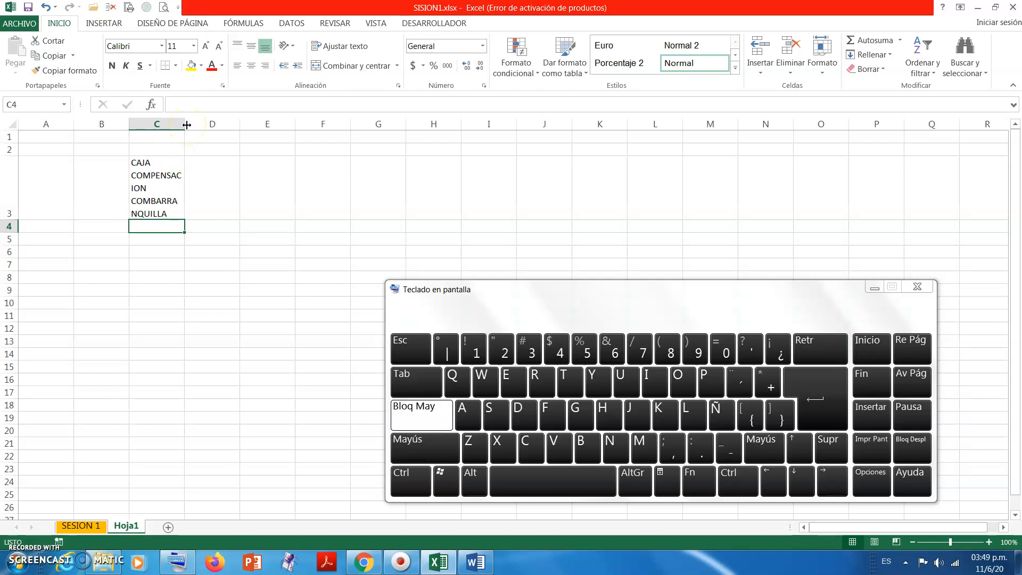
drag(186, 125, 219, 127)
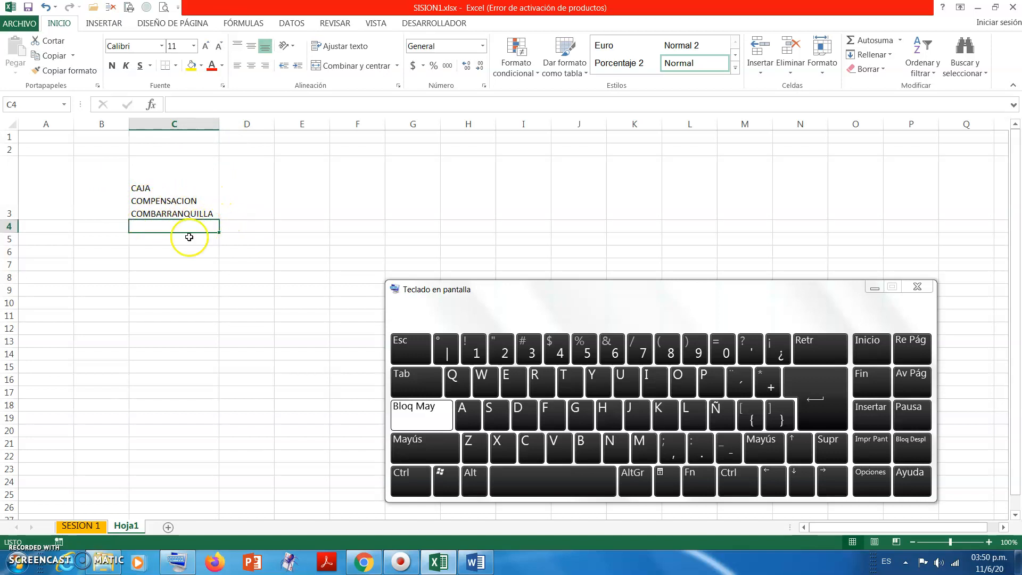
Return to the SESION 1 sheet and turn on text wrapping for the ID VENDEDOR header in A3.
click(80, 526)
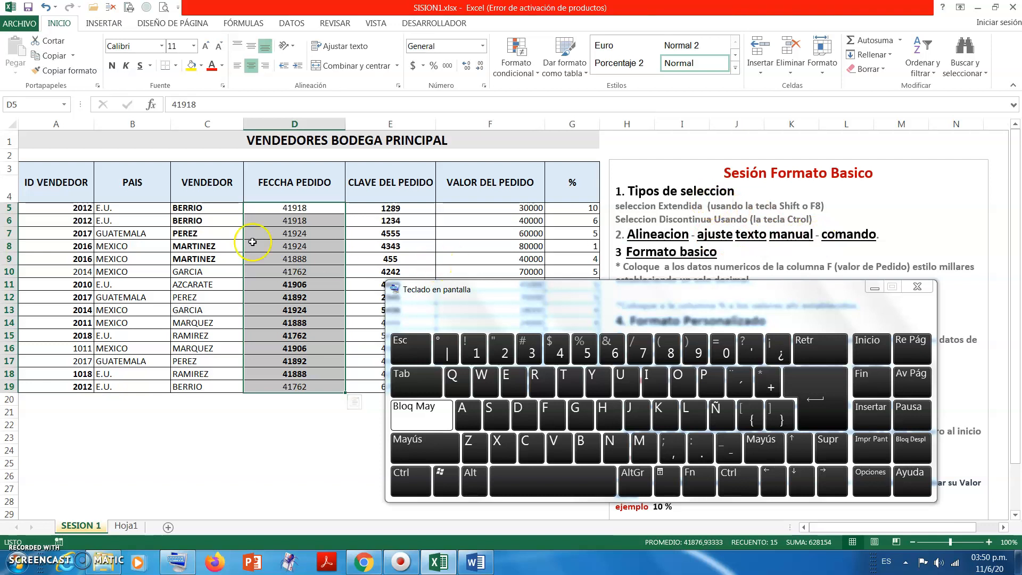
click(216, 232)
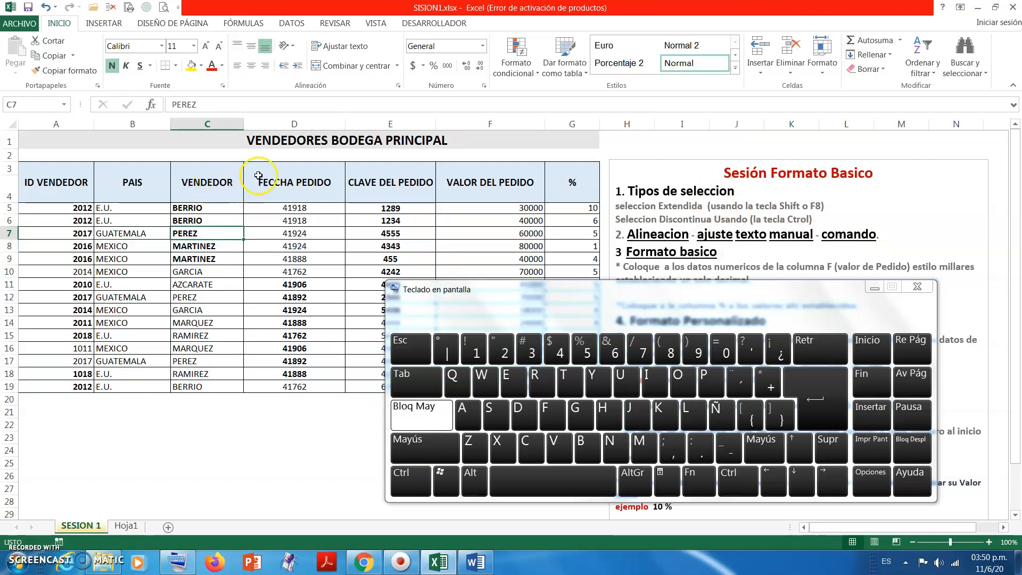
click(81, 183)
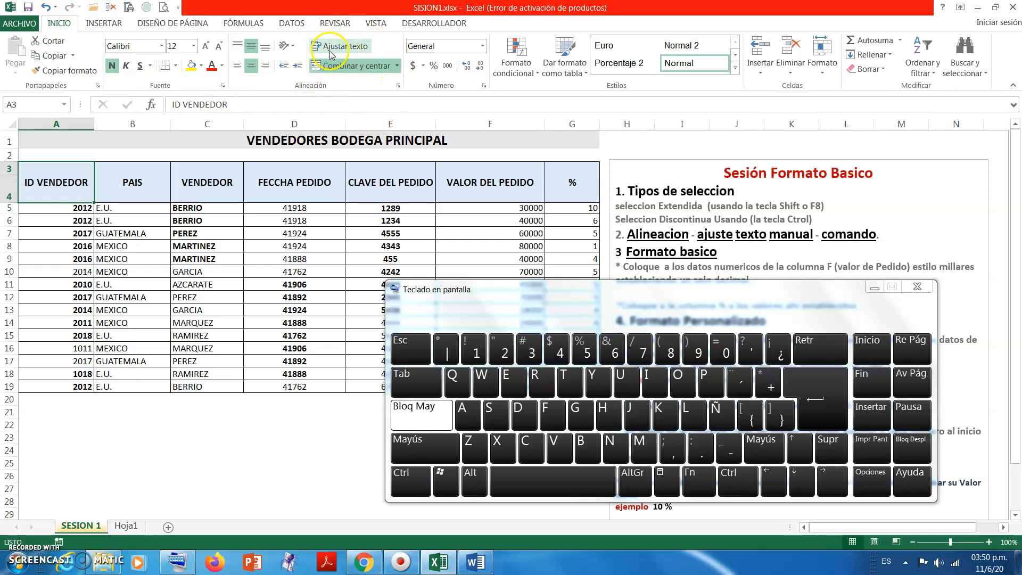
click(356, 48)
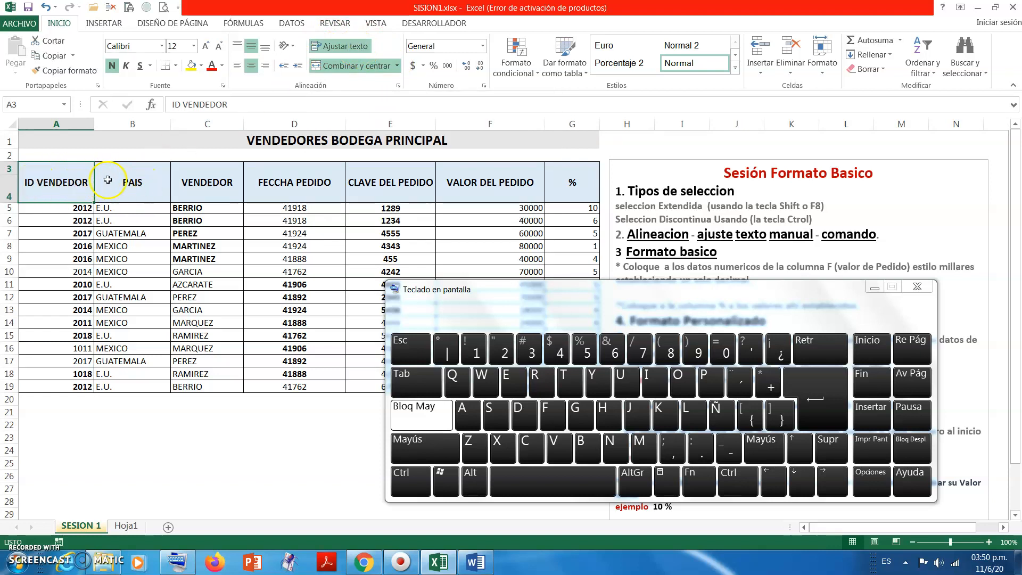
Extend the wrapped header in A3 to read ID VENDEDOR COMBARRANQUILLA and commit the entry.
double_click(89, 181)
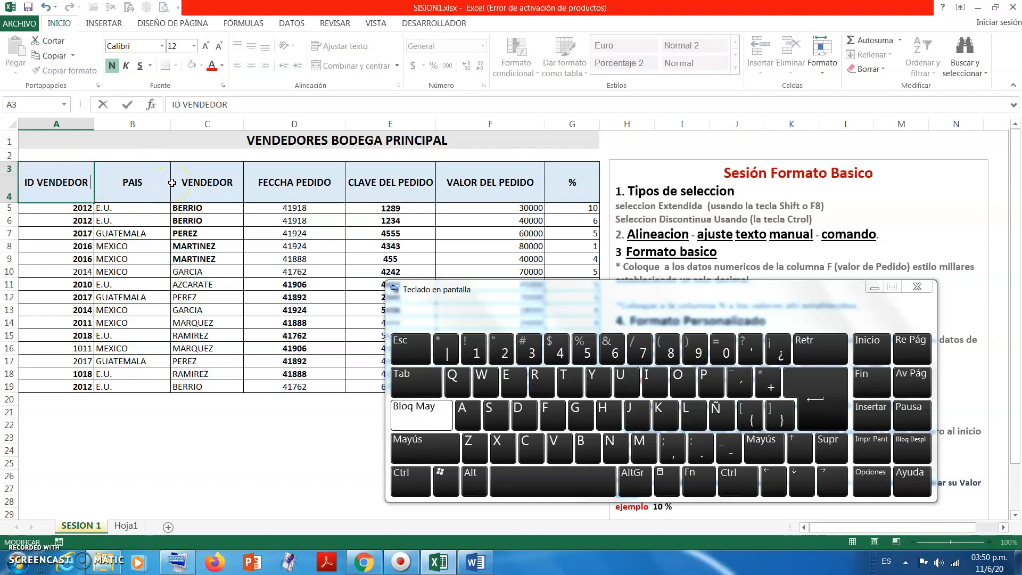
text(COM)
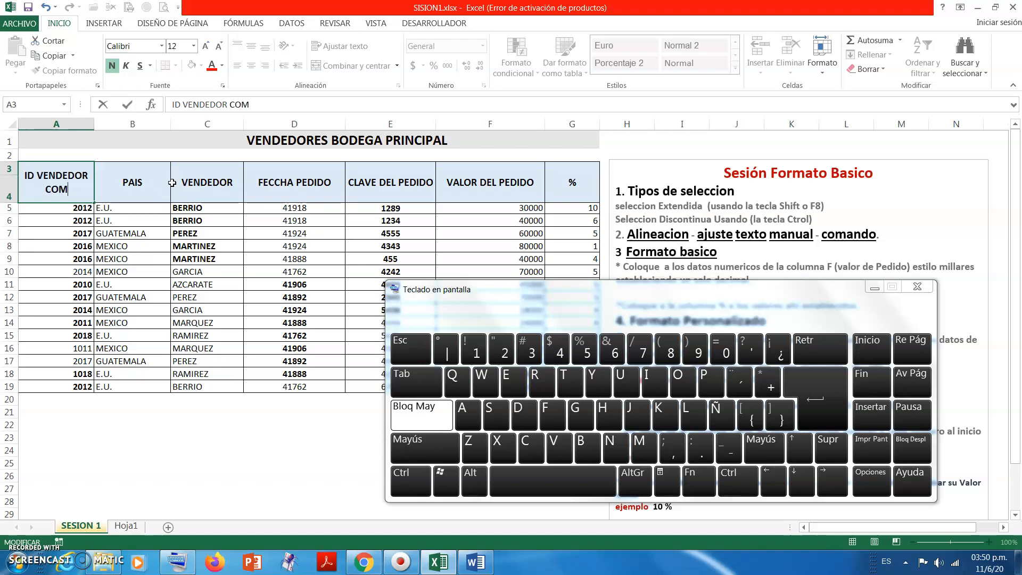
text(BARRAN)
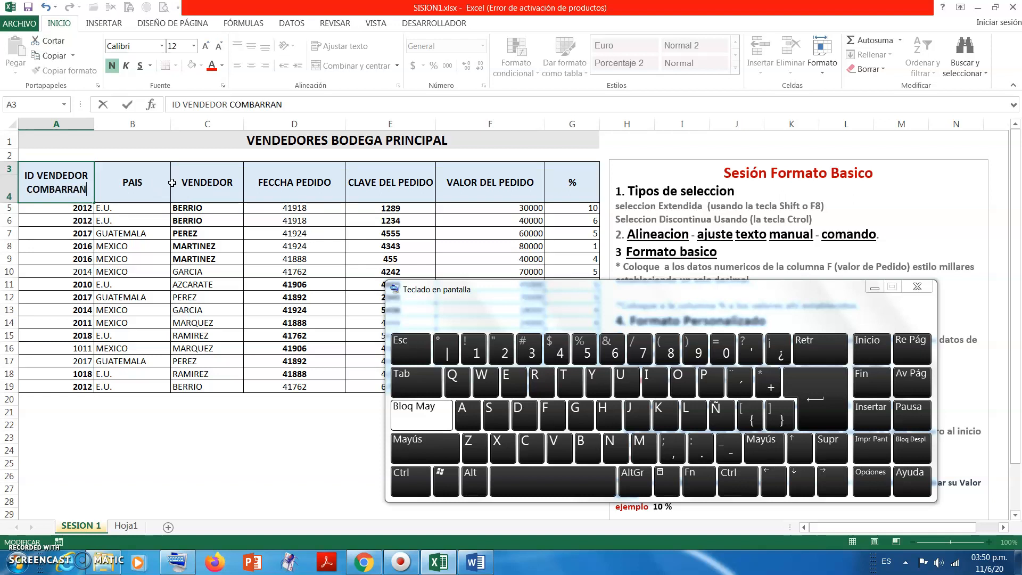
text(QUILLA)
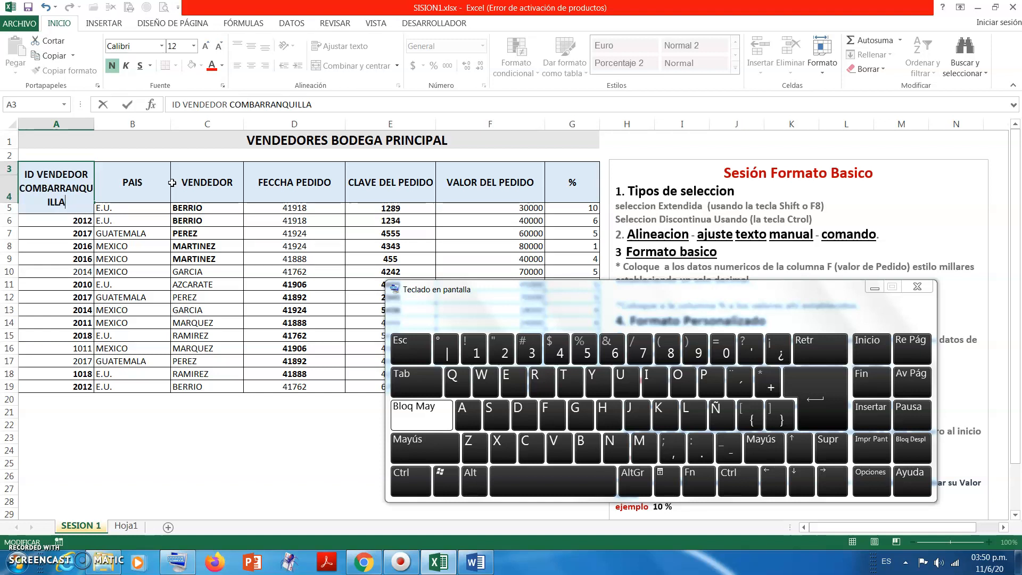
click(180, 257)
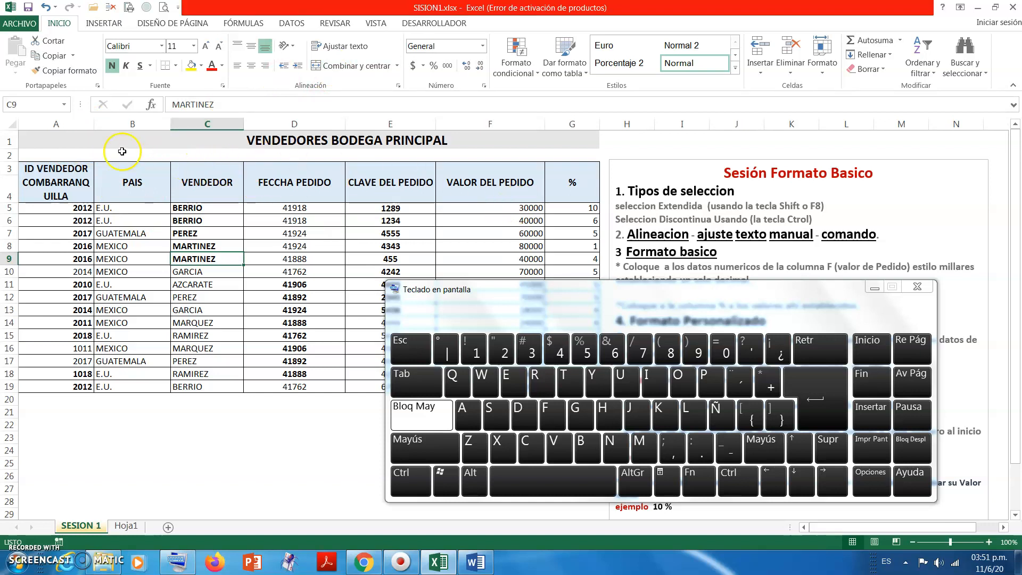
Widen column A and shrink it to slightly below its original width to demonstrate the header's wrapping, and select the header in A3.
drag(93, 127, 129, 126)
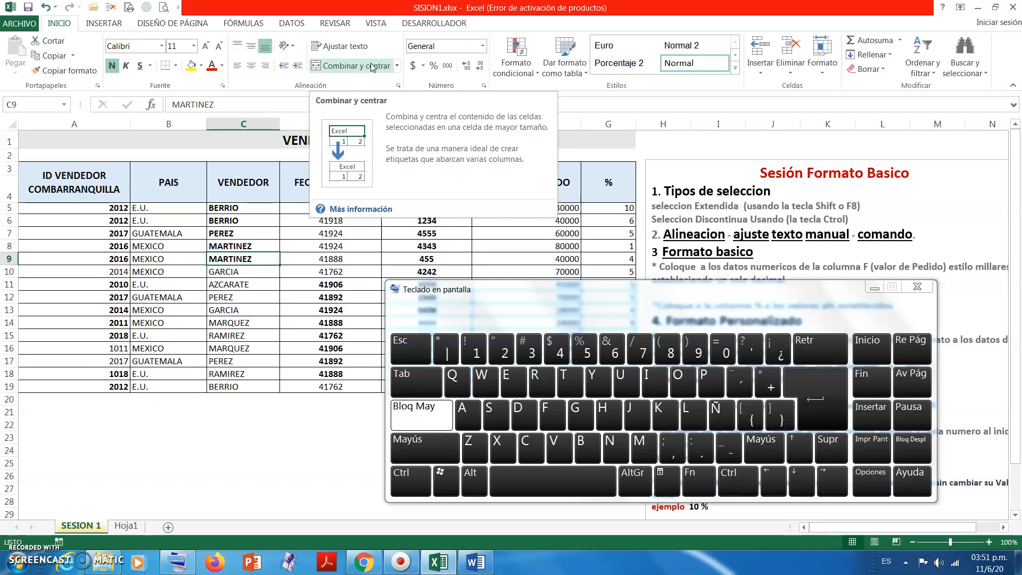
drag(130, 123, 86, 124)
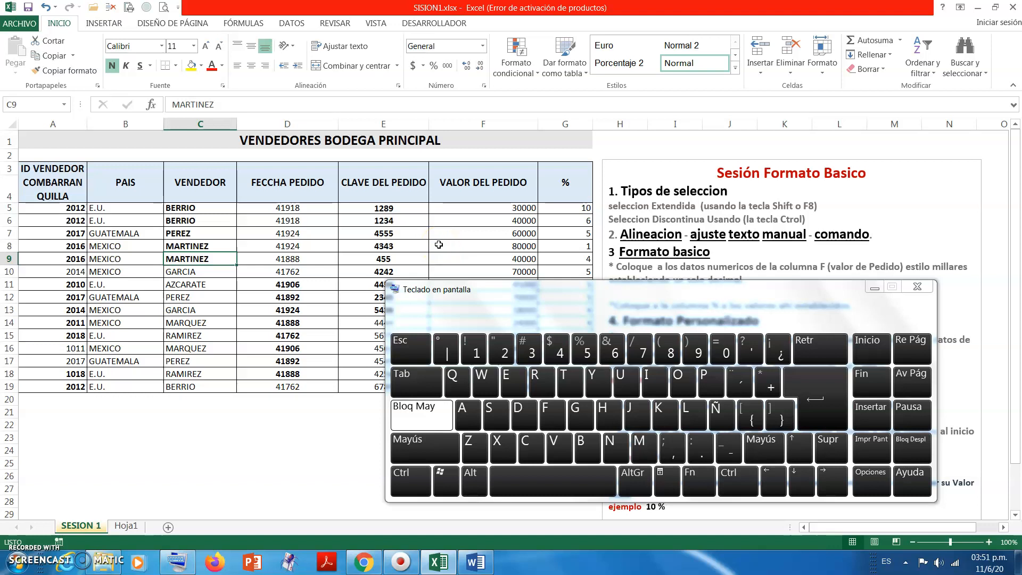
click(72, 186)
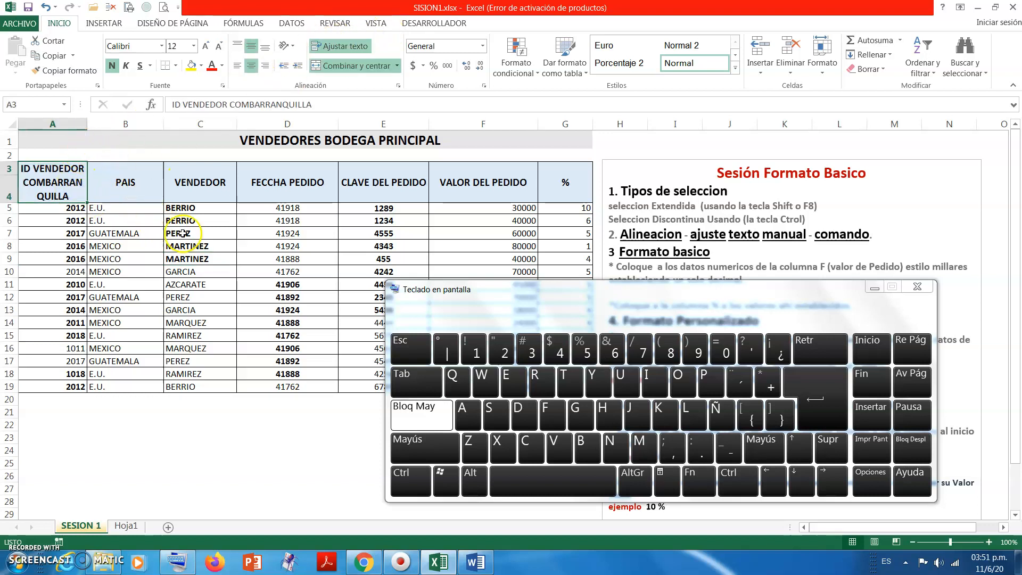